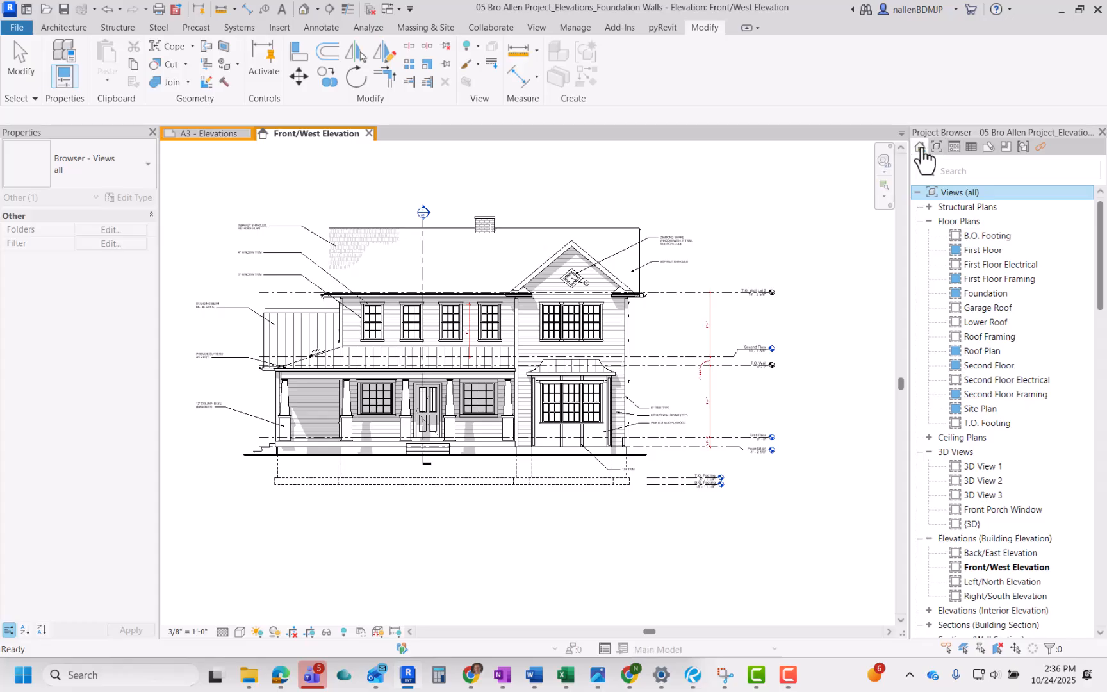
Look through the project's contents, limit the browser to views only, and collapse the Floor Plans group
scroll(965, 315, down, 20)
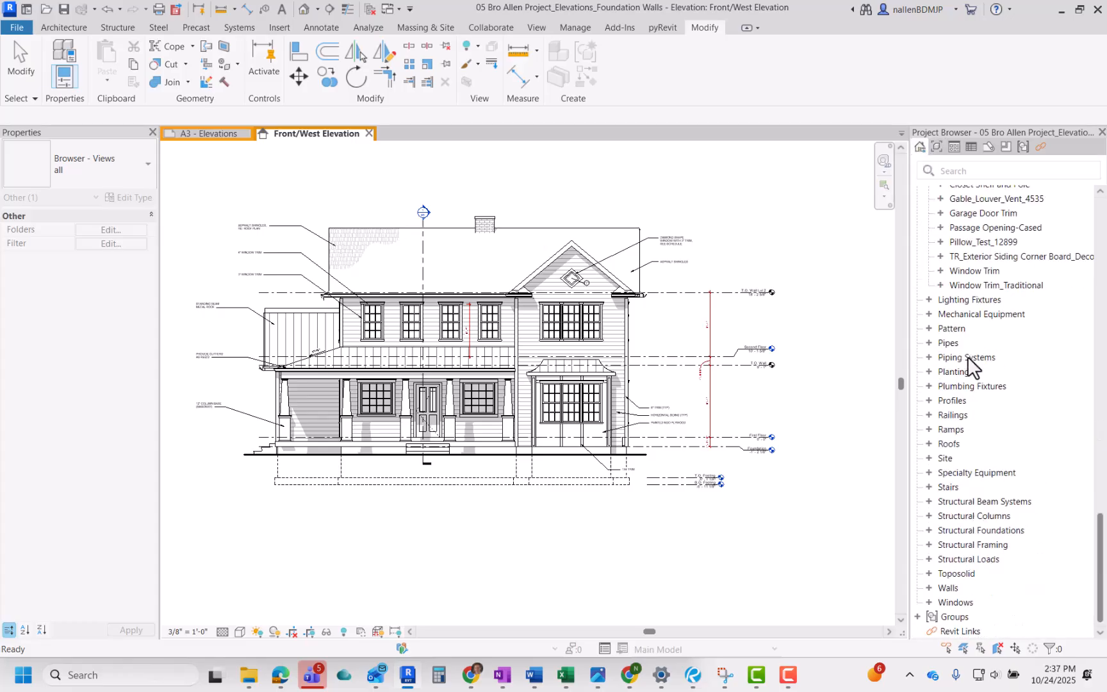
scroll(967, 358, up, 20)
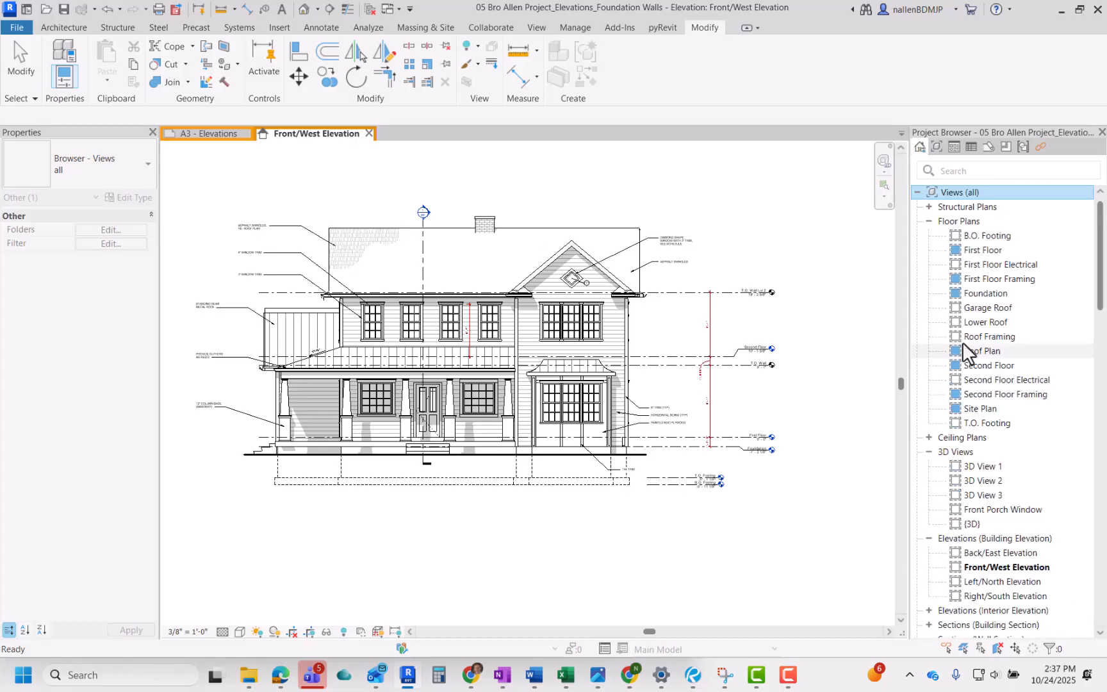
click(937, 191)
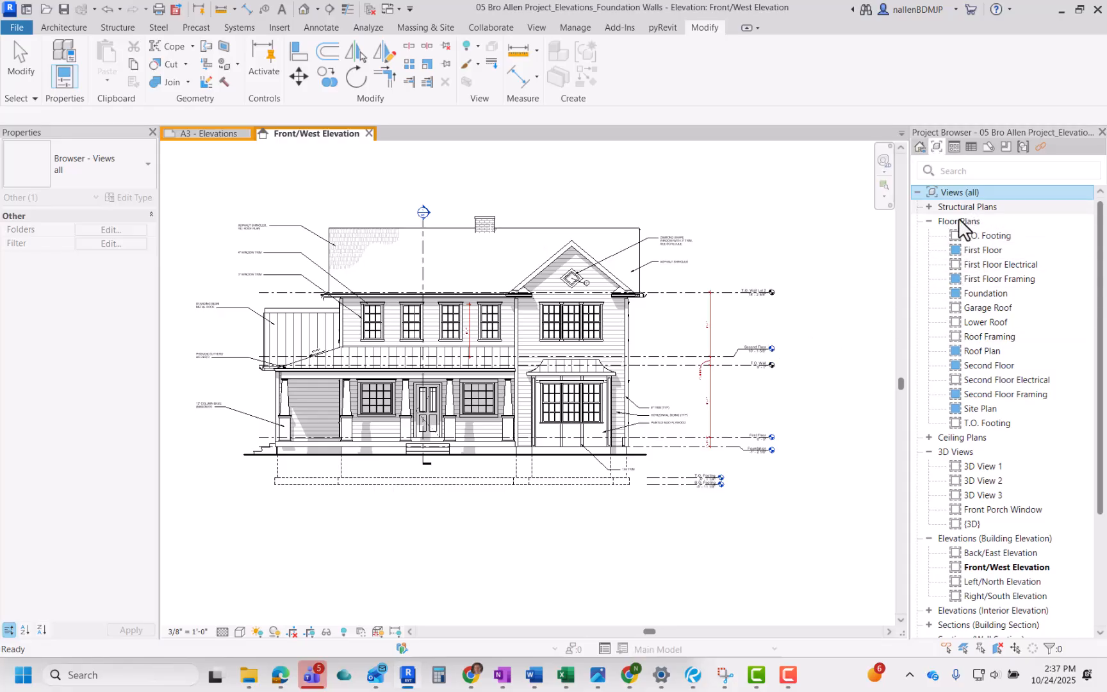
click(928, 220)
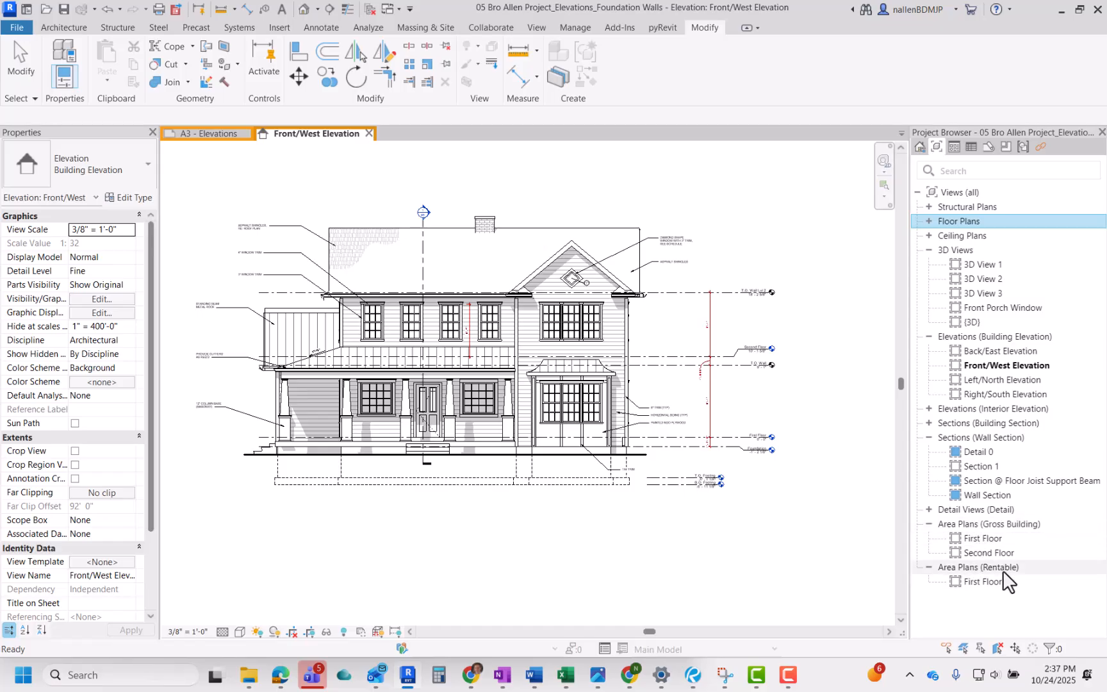
List the project's sheets, open sheet A3 - Elevations, and compare it with the open Front/West Elevation view
click(990, 149)
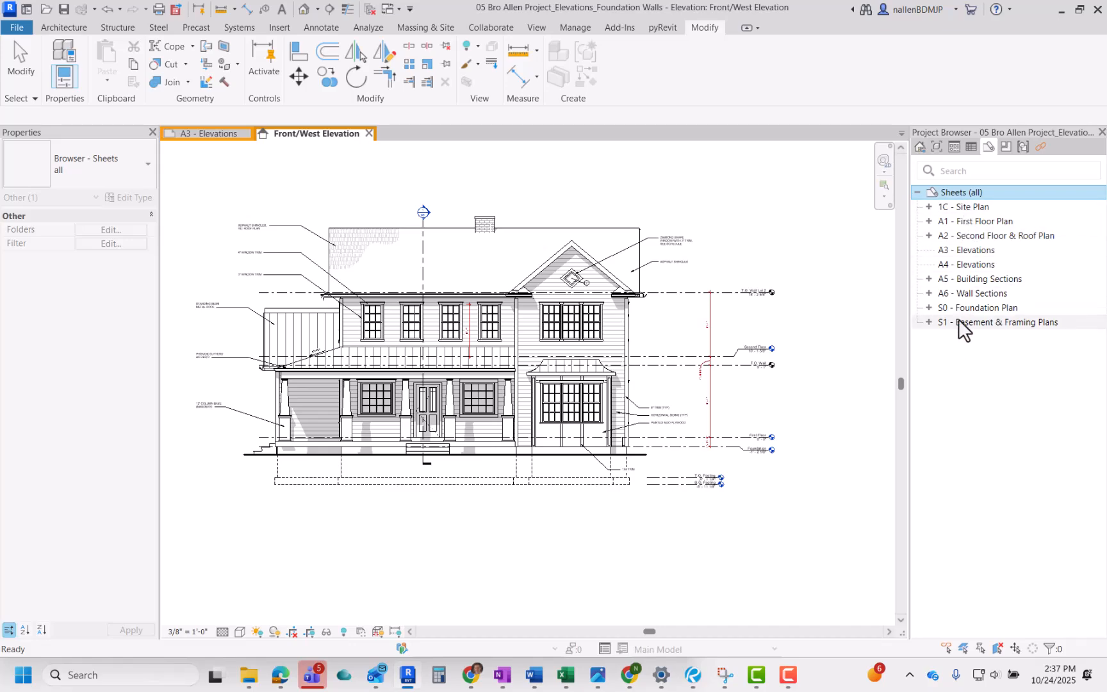
double_click(967, 250)
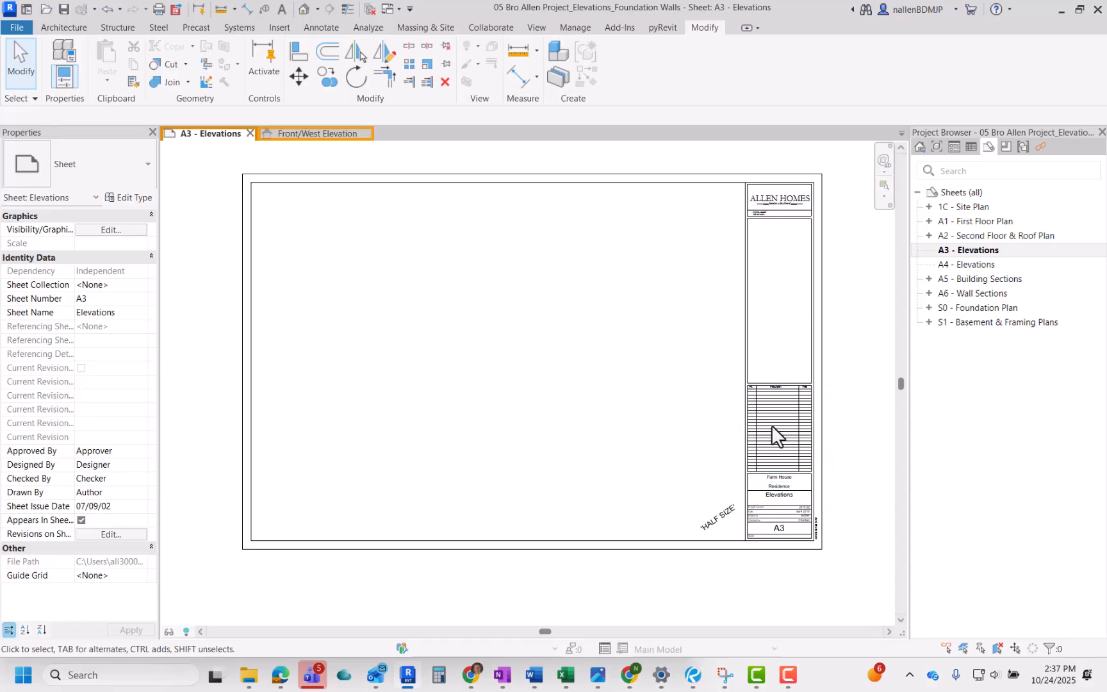
click(296, 135)
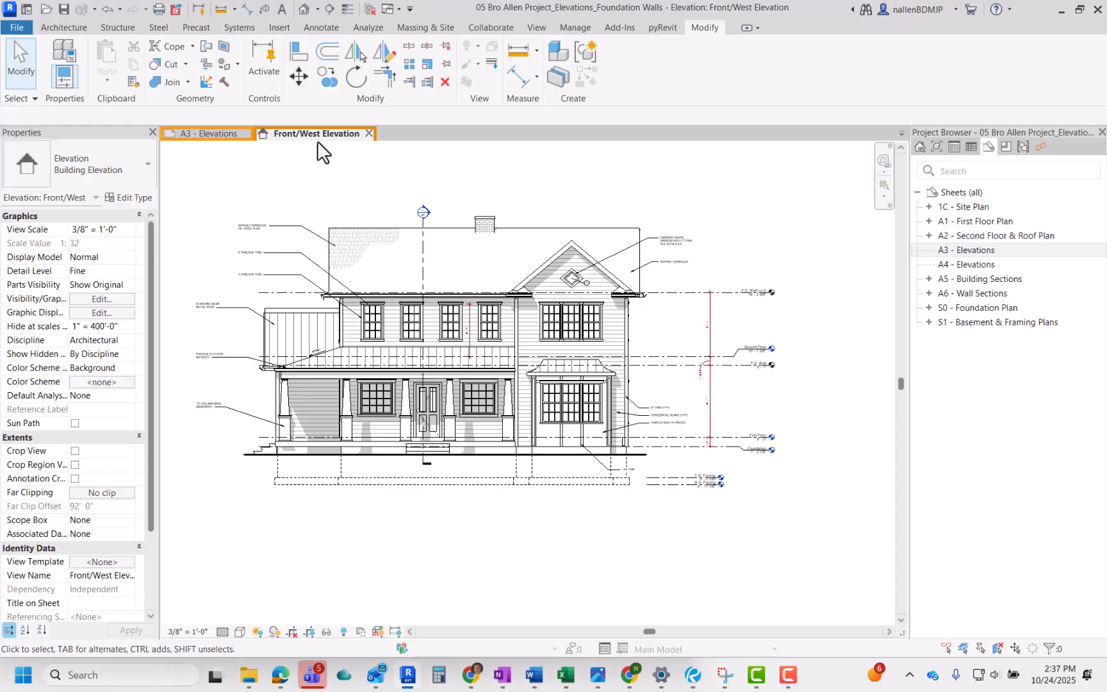
click(216, 134)
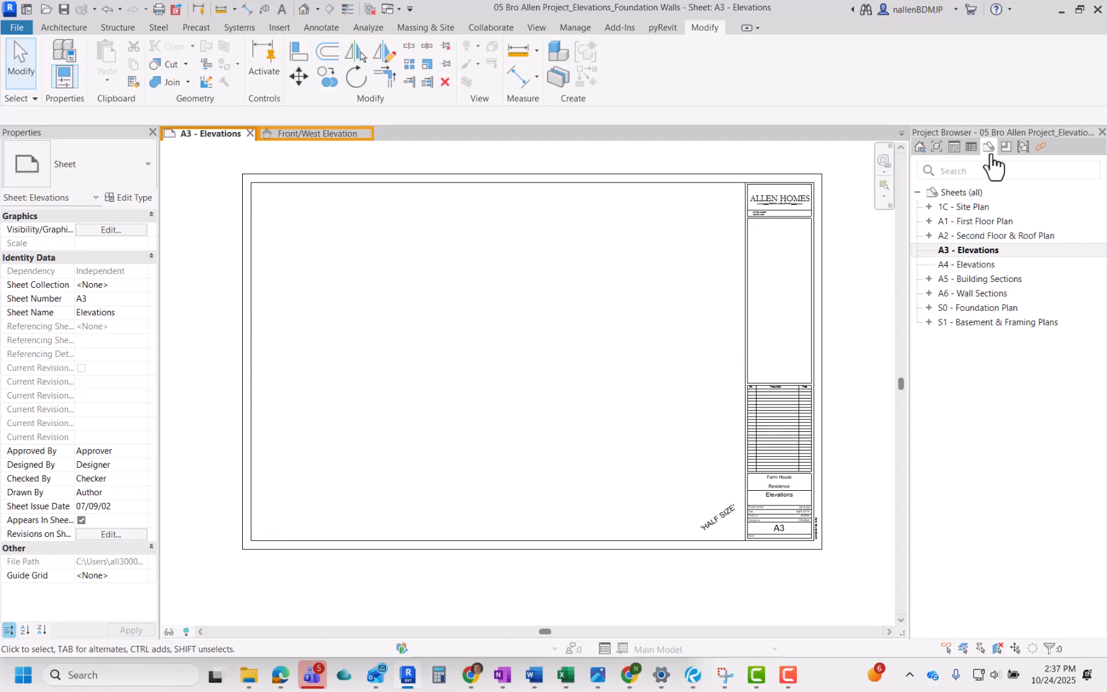
Place the Front/West Elevation view on sheet A3 and position it in the upper part, within the sheet border
click(936, 147)
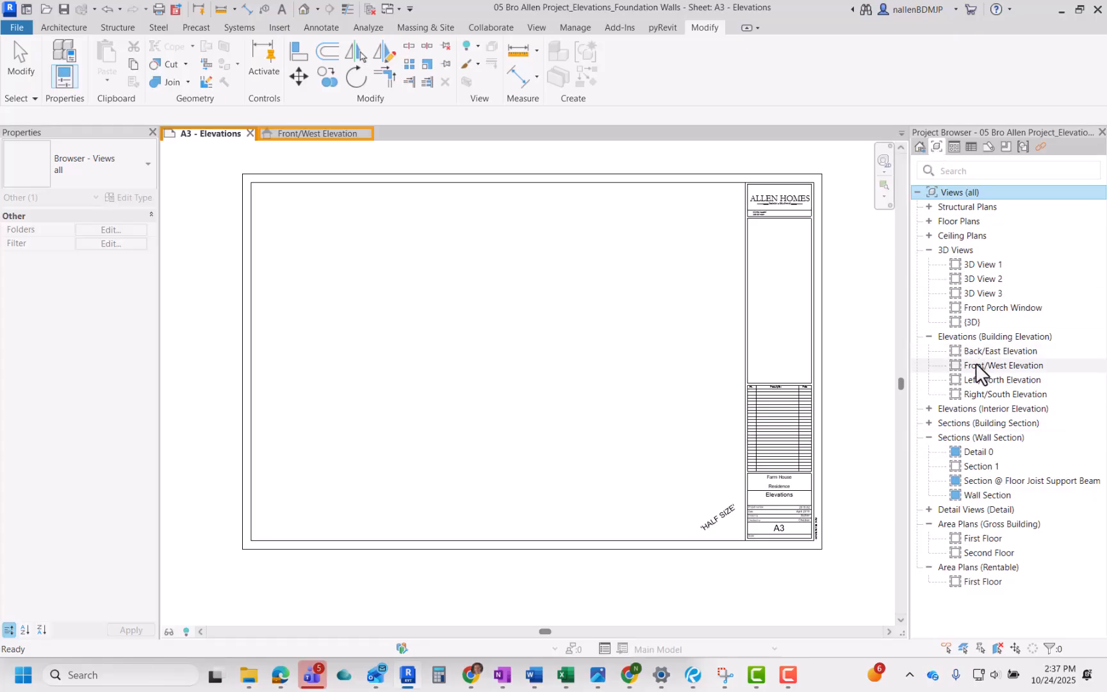
drag(975, 366, 541, 294)
drag(430, 273, 431, 273)
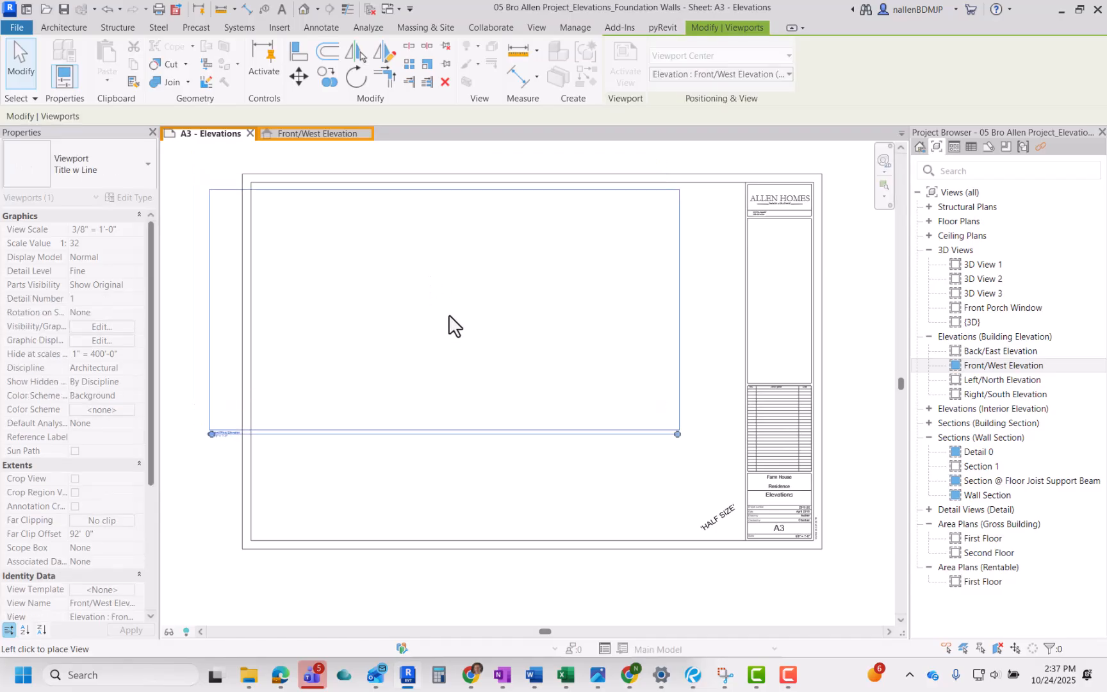
click(498, 314)
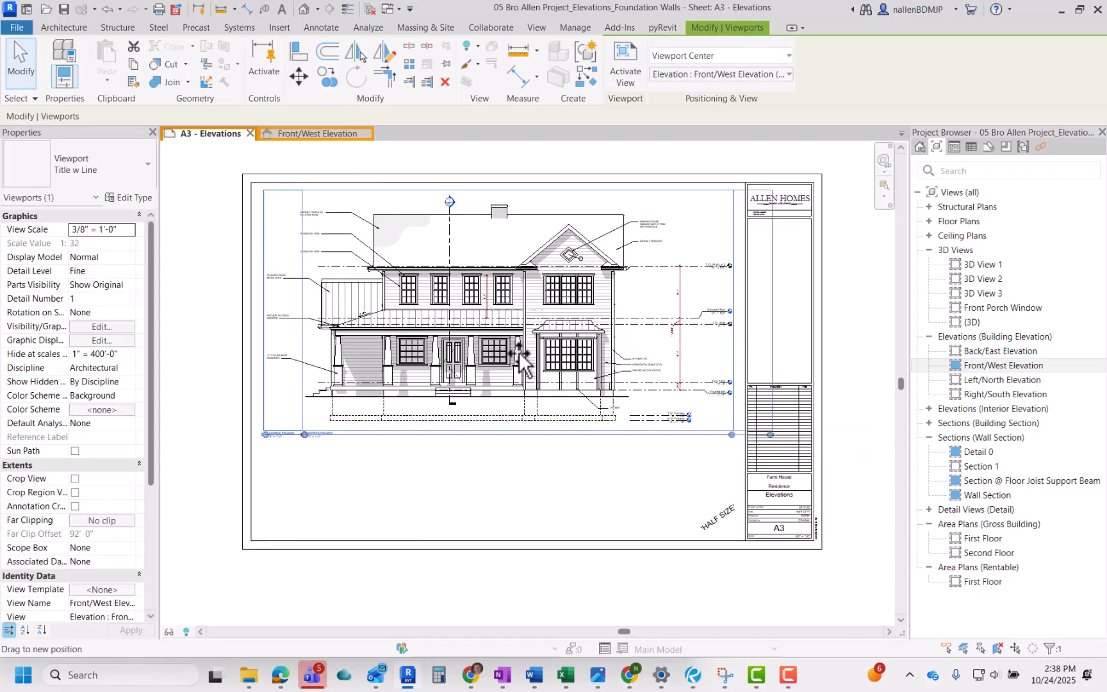
drag(495, 371, 496, 349)
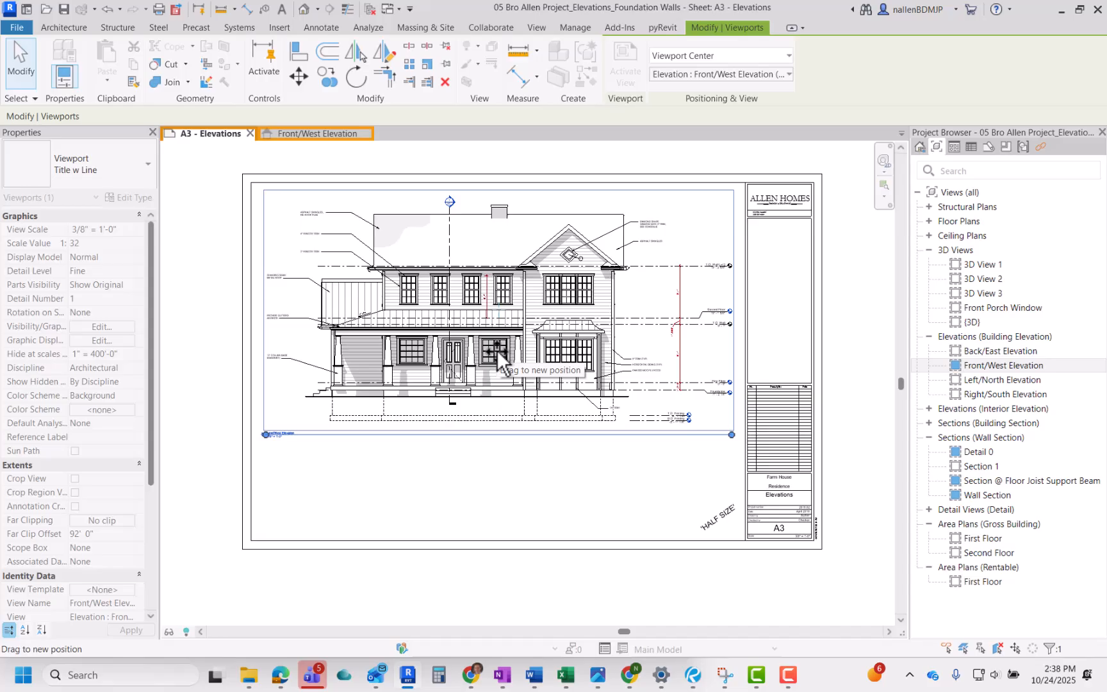
click(476, 476)
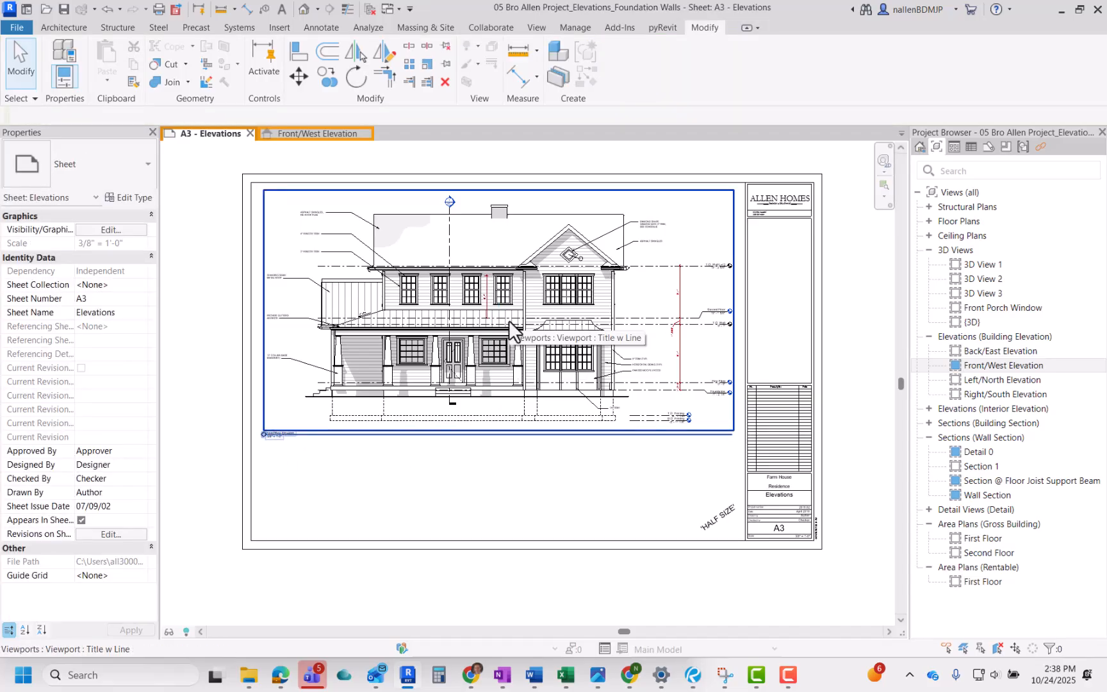
Shorten the title line of the Front/West Elevation viewport so it ends roughly under the bay window side of the house
click(507, 382)
scroll(732, 454, up, 3)
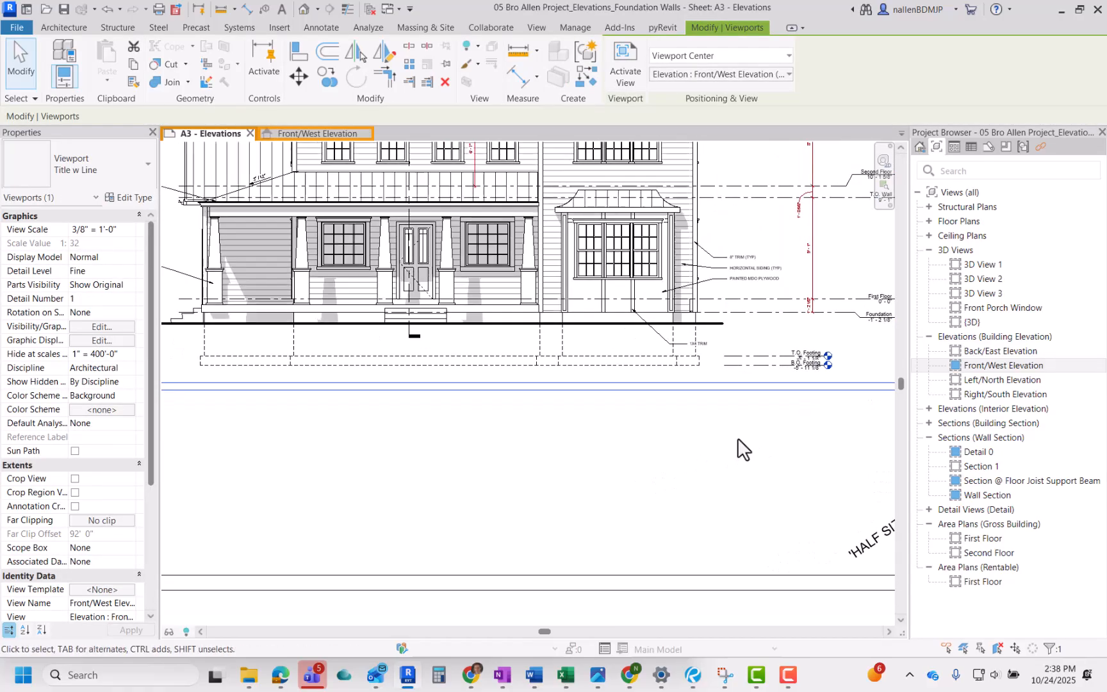
scroll(737, 442, down, 3)
drag(847, 407, 668, 443)
click(239, 485)
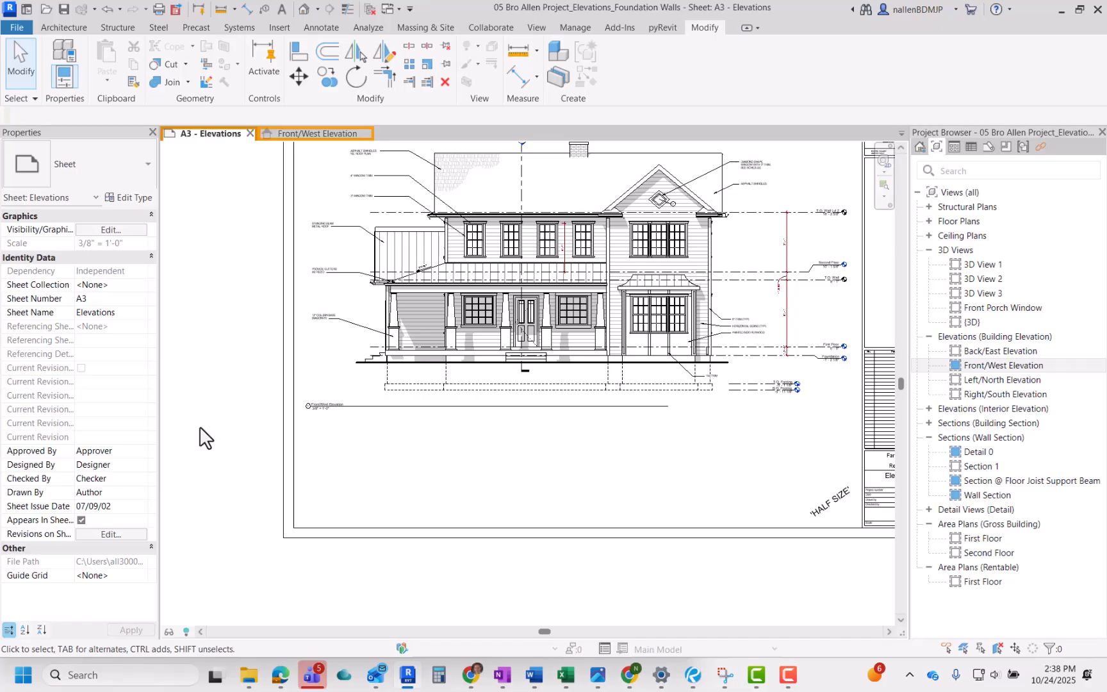
Move the Front/West Elevation view title sideways so it starts below the porch end of the house
middle_drag(433, 449, 415, 507)
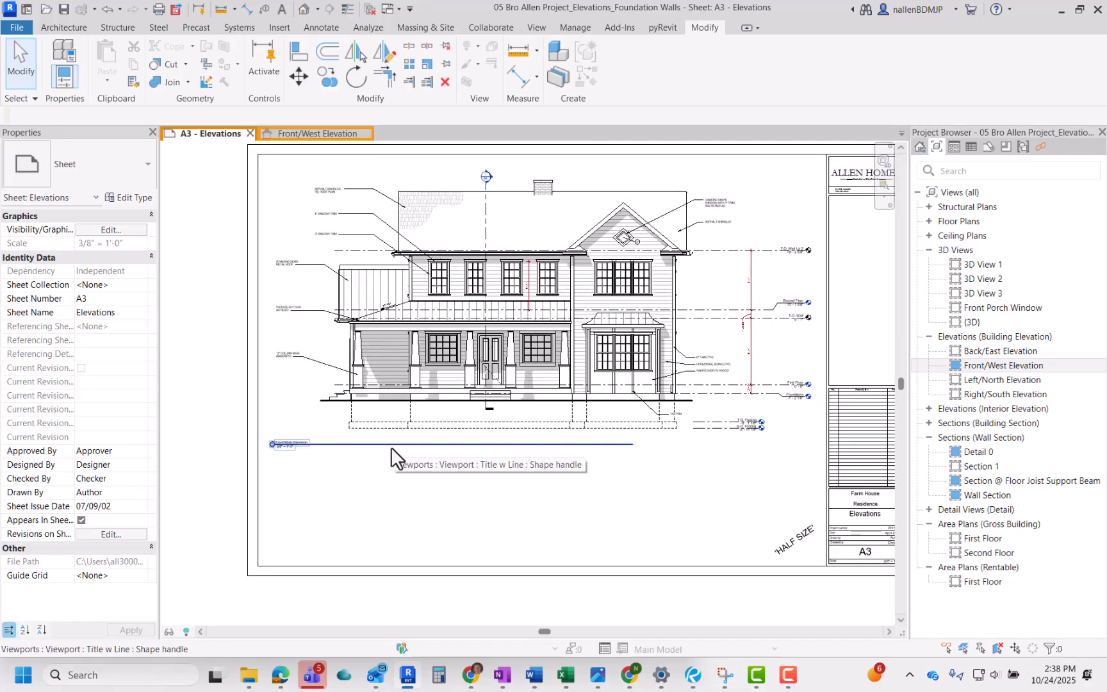
drag(391, 447, 461, 471)
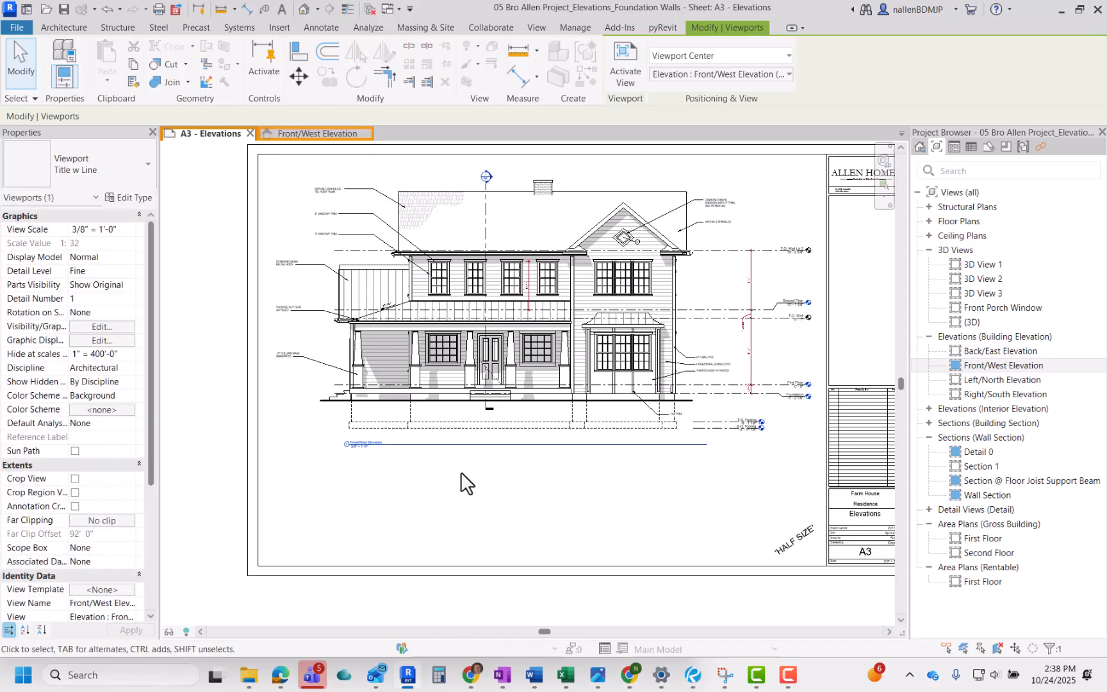
click(461, 471)
click(460, 448)
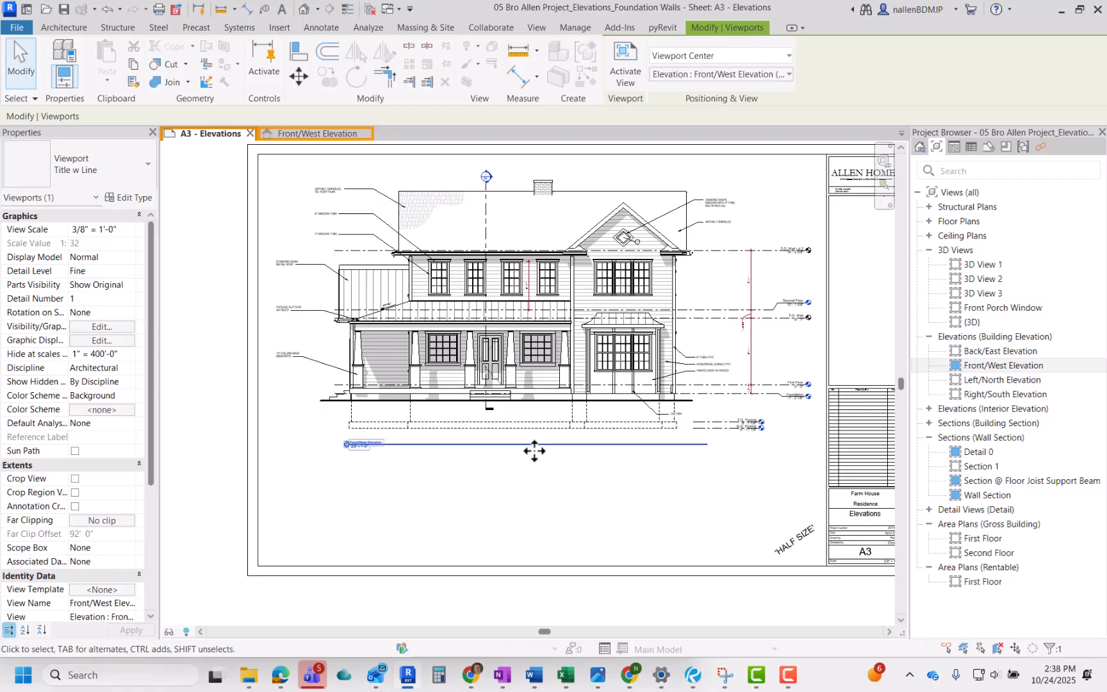
mouse_move(533, 444)
mouse_down()
mouse_move(507, 459)
mouse_move(538, 448)
mouse_up()
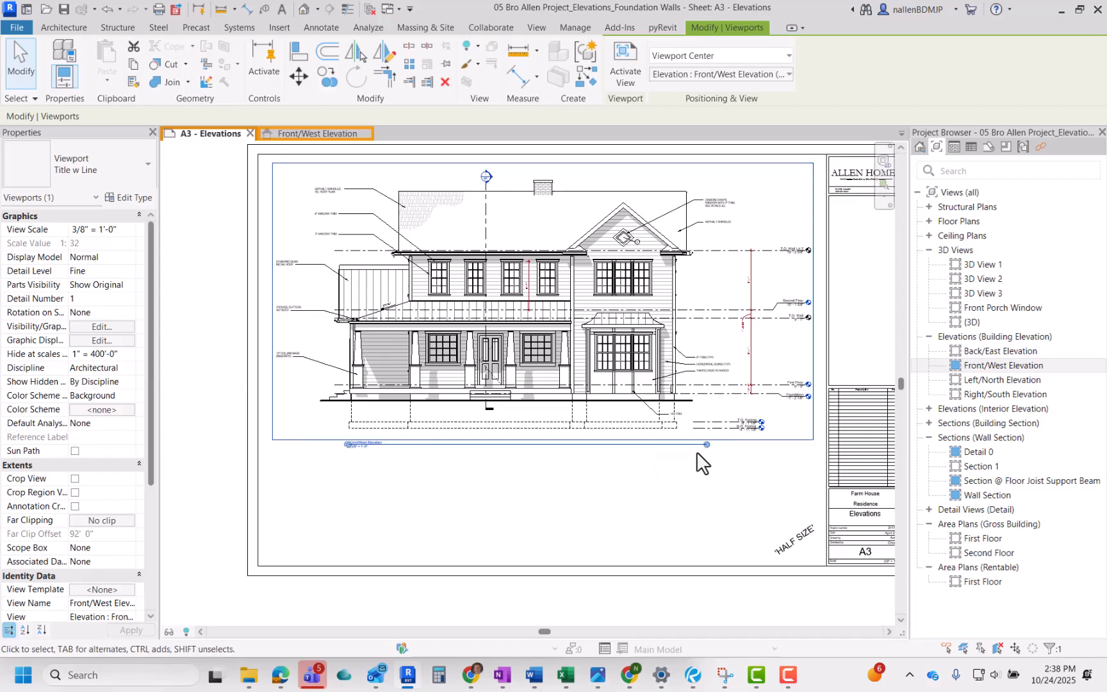
scroll(610, 456, down, 3)
click(283, 485)
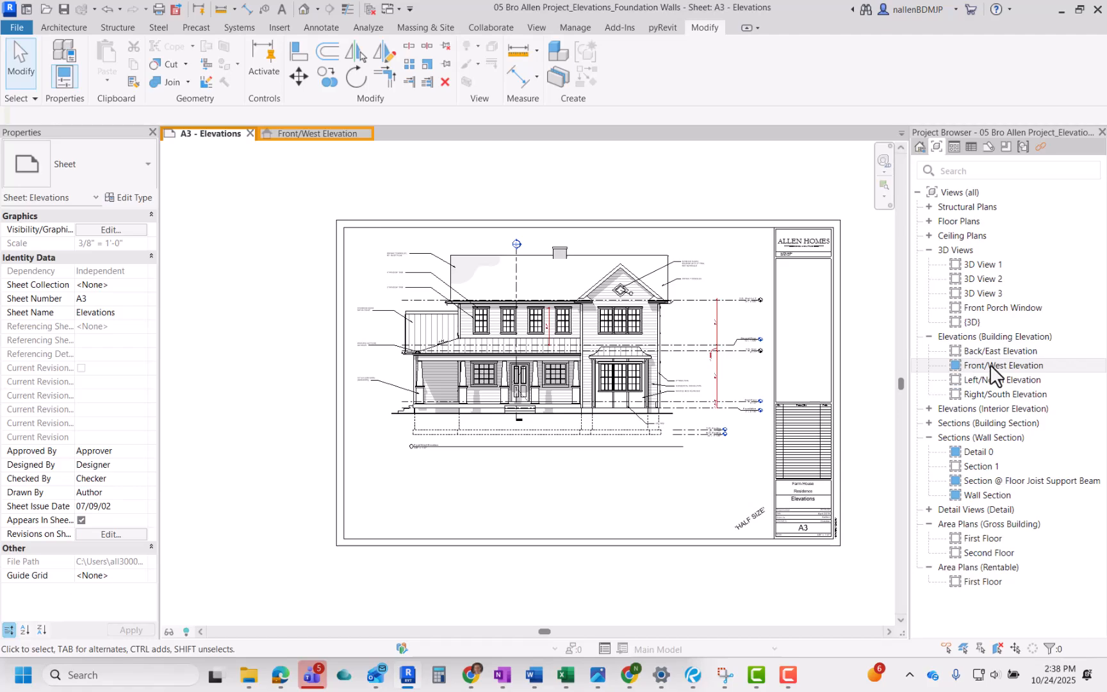
Place the Back/East Elevation view on sheet A3 below the porch end of the front elevation
click(959, 351)
drag(593, 484, 587, 485)
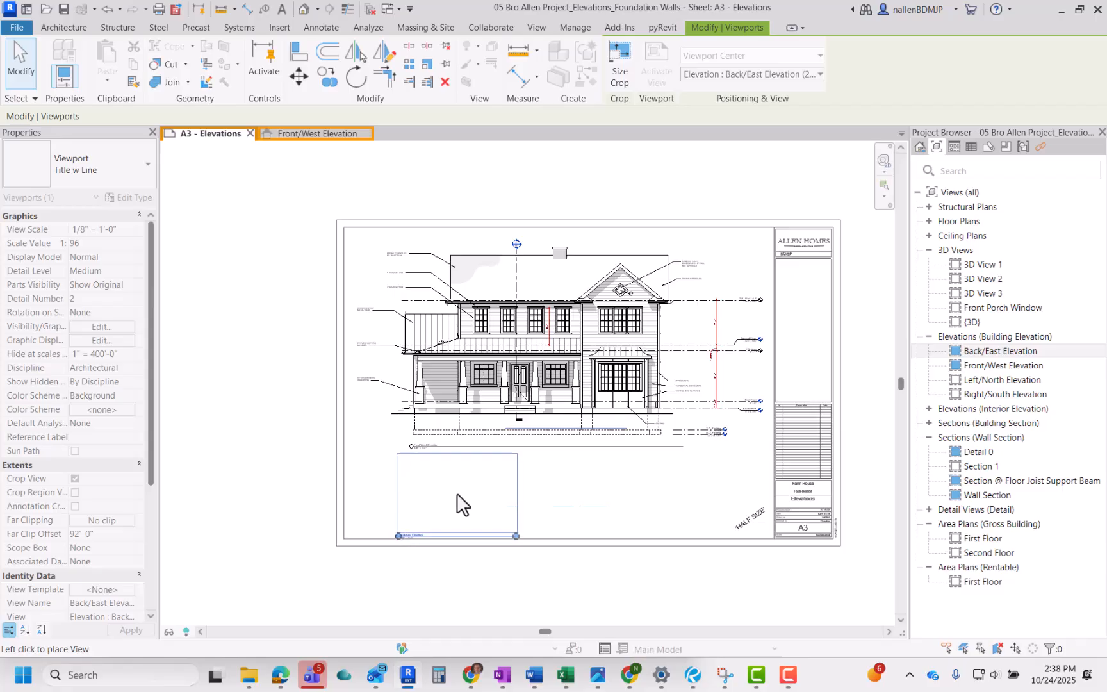
click(458, 506)
click(512, 600)
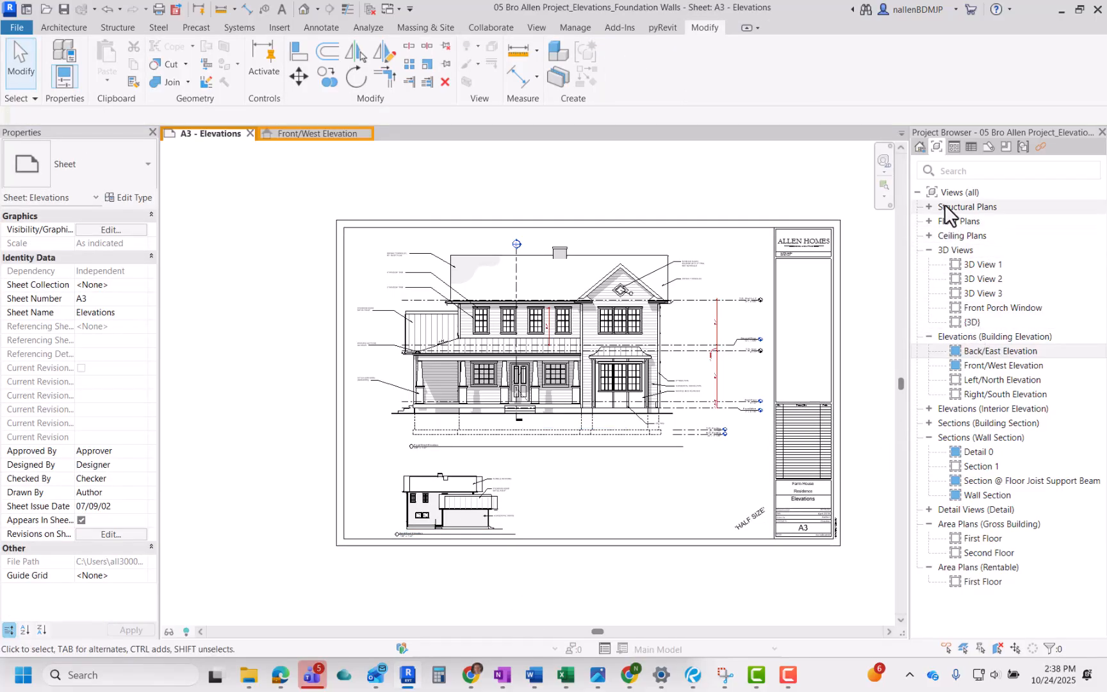
Open sheet A4 - Elevations from the project's sheet list
click(988, 147)
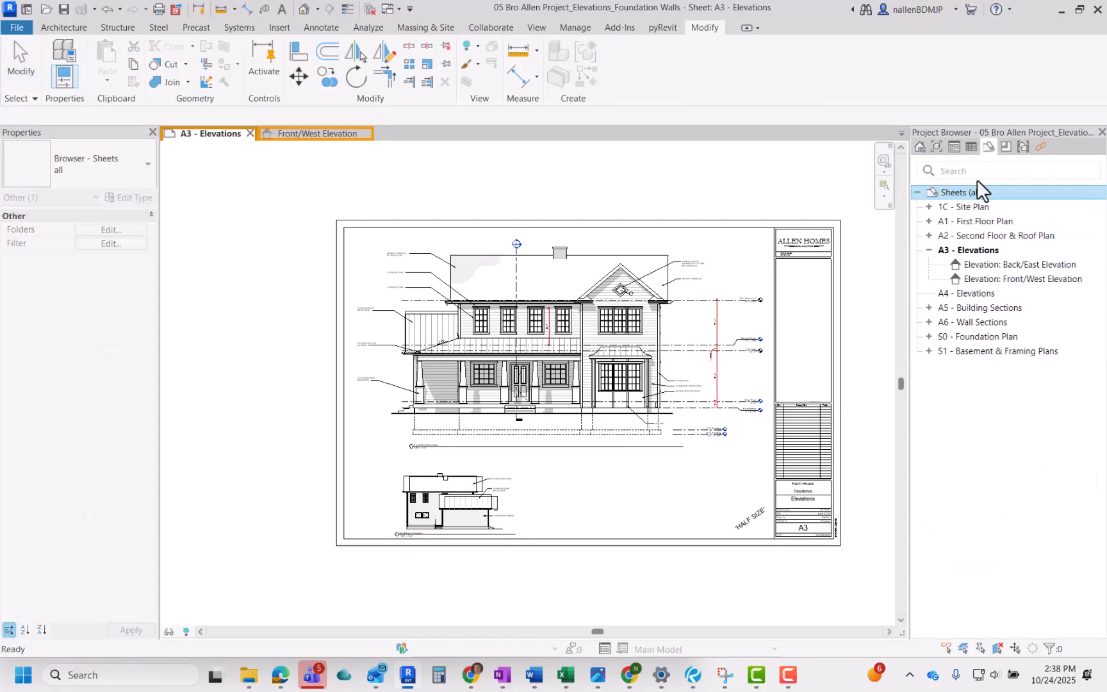
double_click(957, 292)
middle_drag(678, 453, 694, 436)
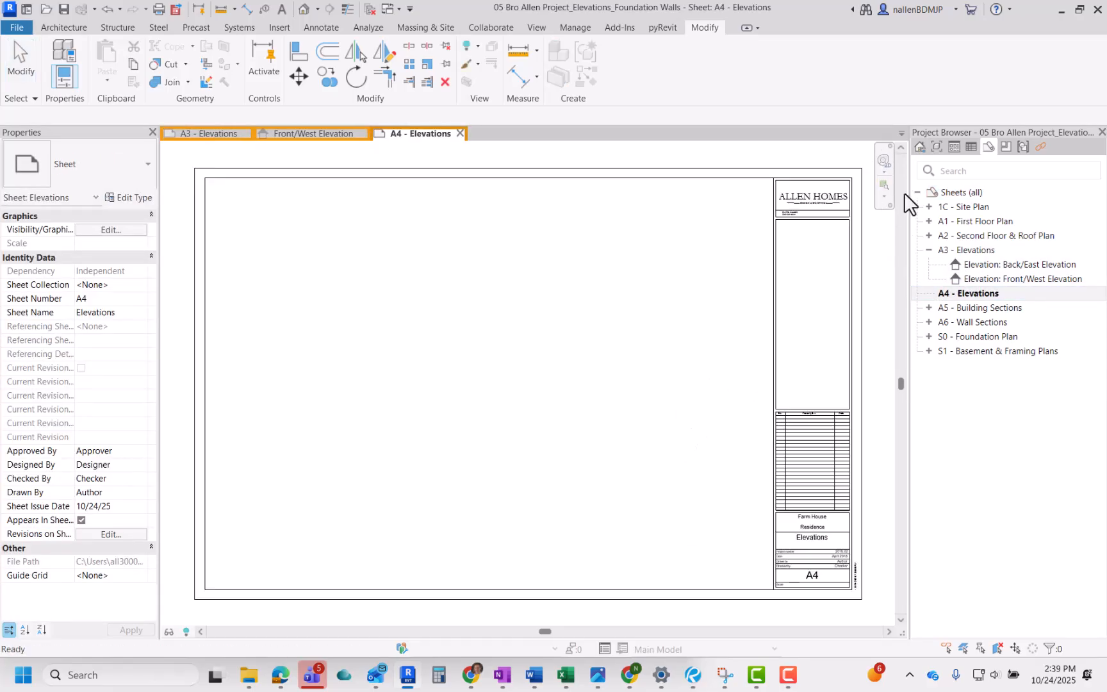
Place the Left/North Elevation view on sheet A4 inside the drawing area
click(936, 149)
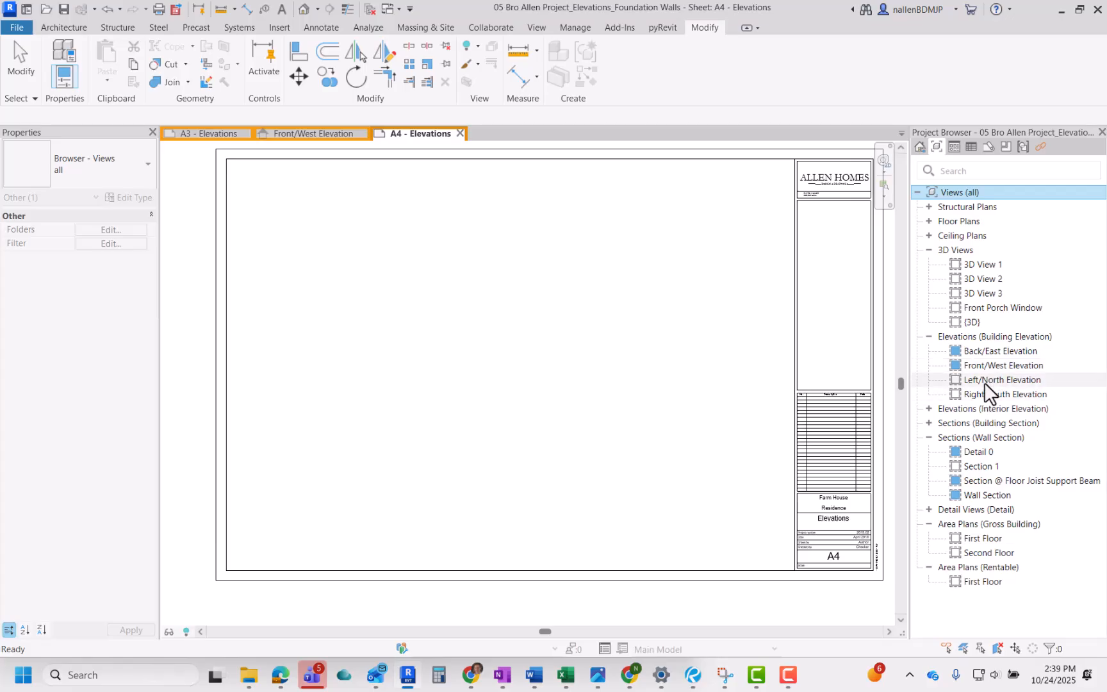
drag(983, 380, 559, 379)
click(516, 370)
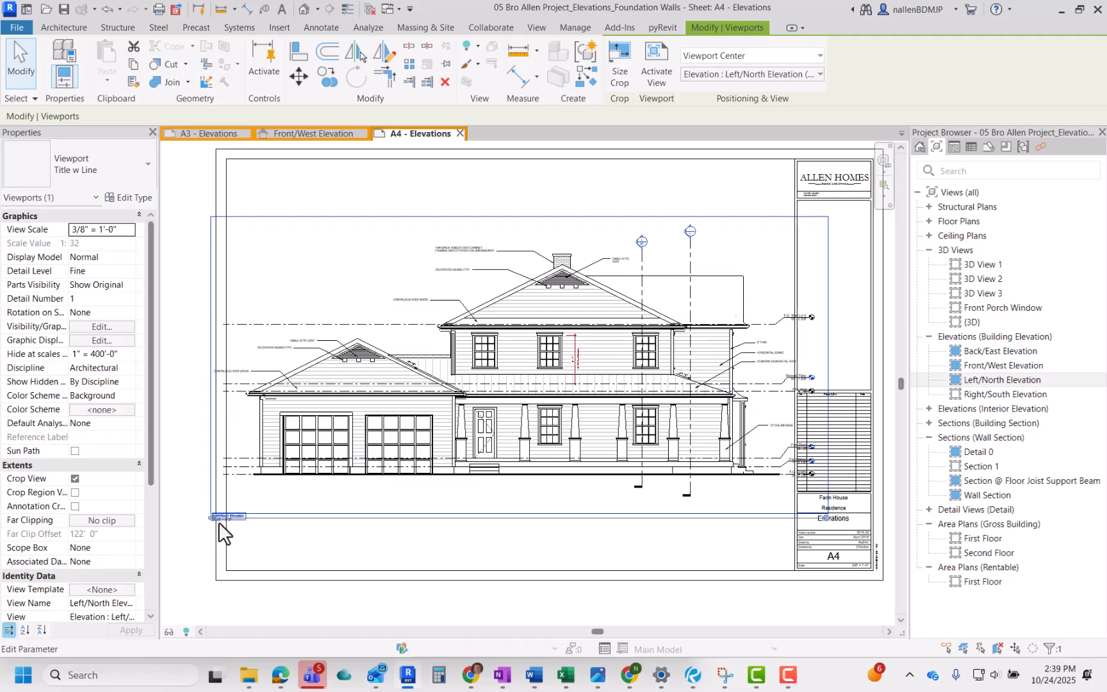
Activate the Left/North Elevation viewport and pull the level heads in toward the porch, clear of the title block
double_click(739, 237)
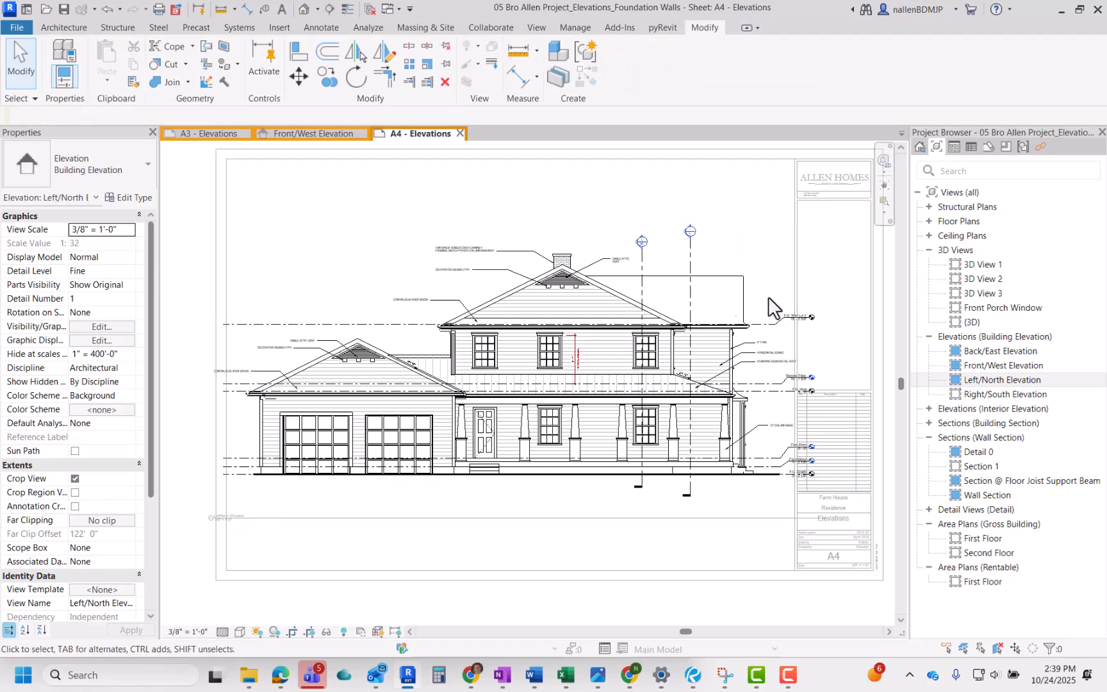
scroll(769, 301, up, 6)
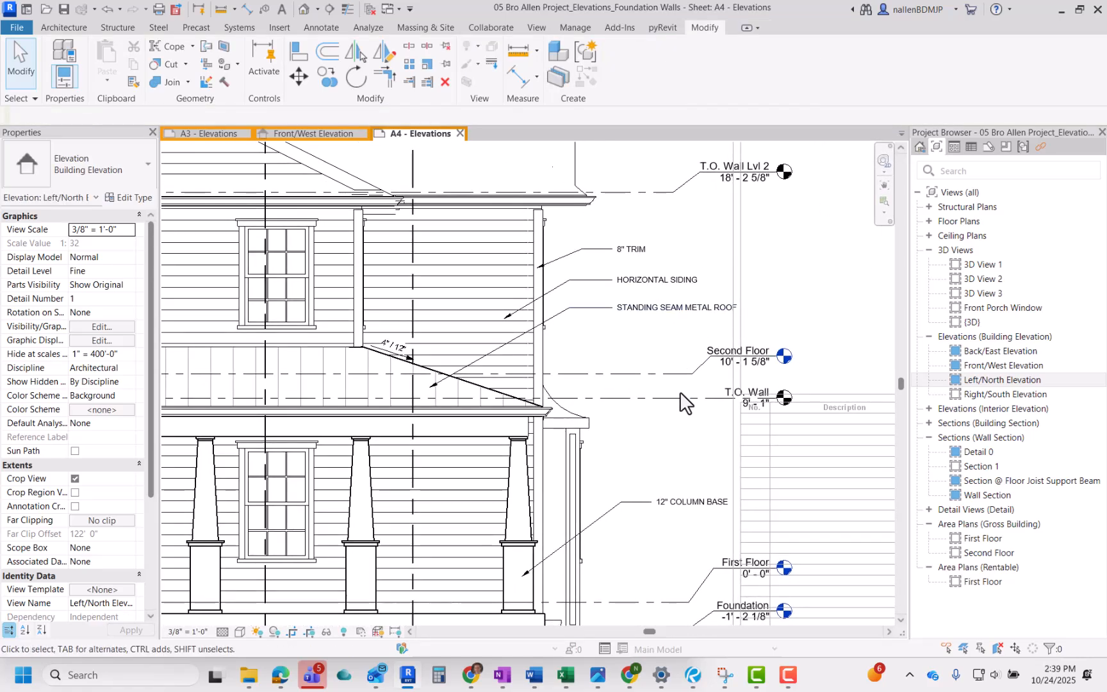
click(740, 394)
scroll(695, 384, down, 1)
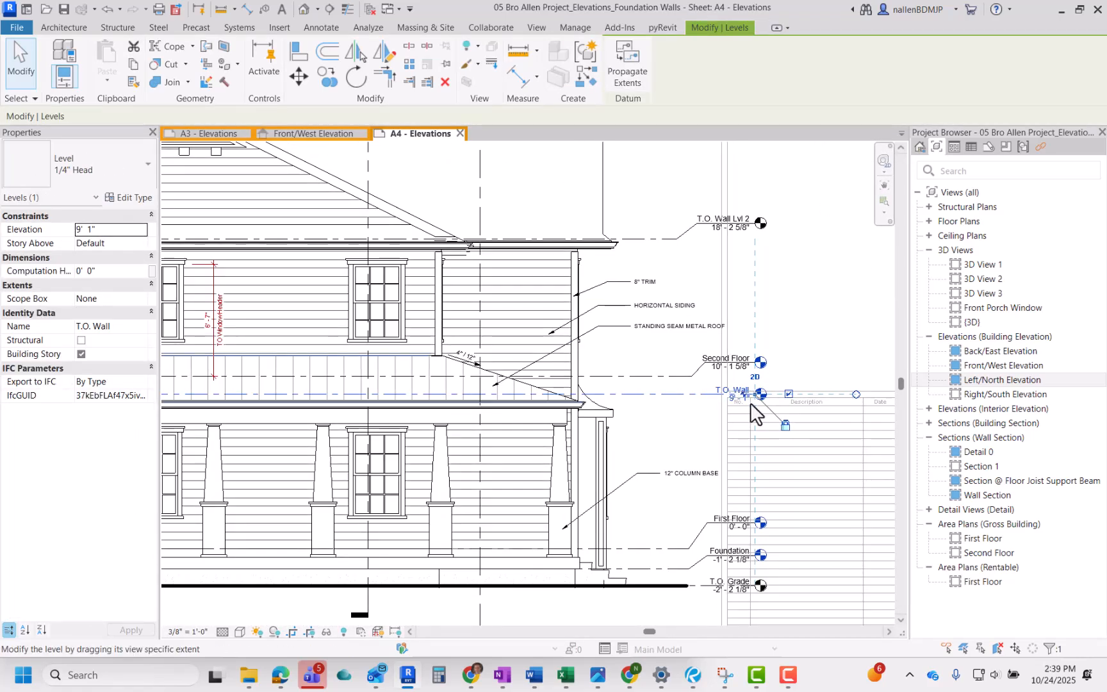
scroll(750, 402, up, 2)
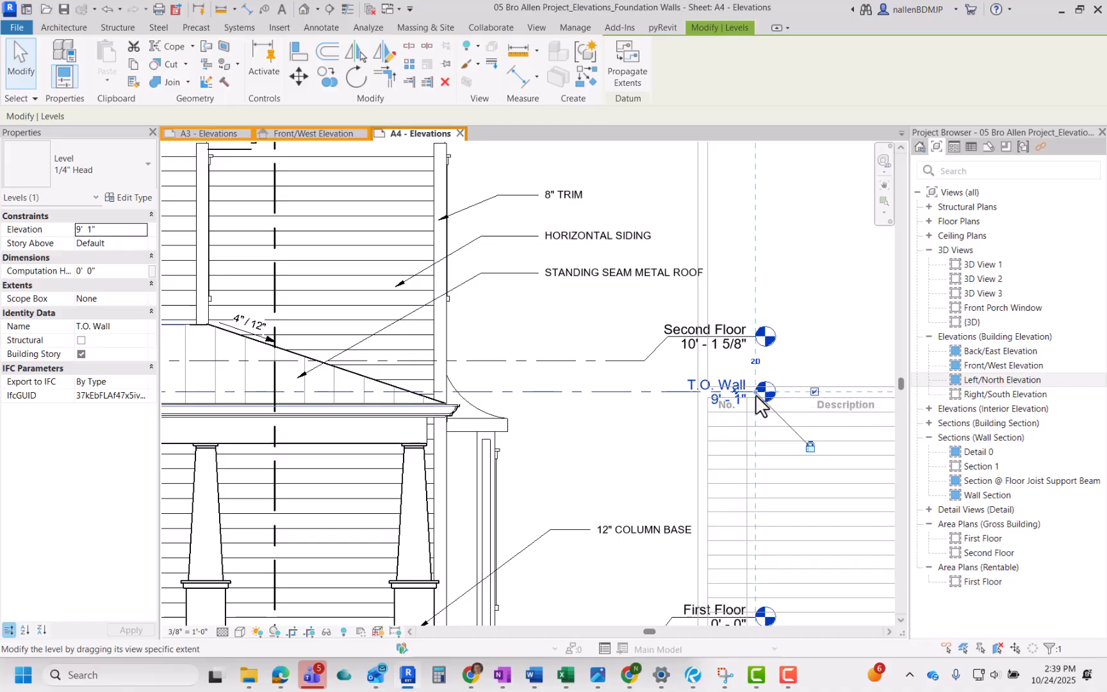
drag(757, 403, 646, 397)
scroll(646, 397, down, 3)
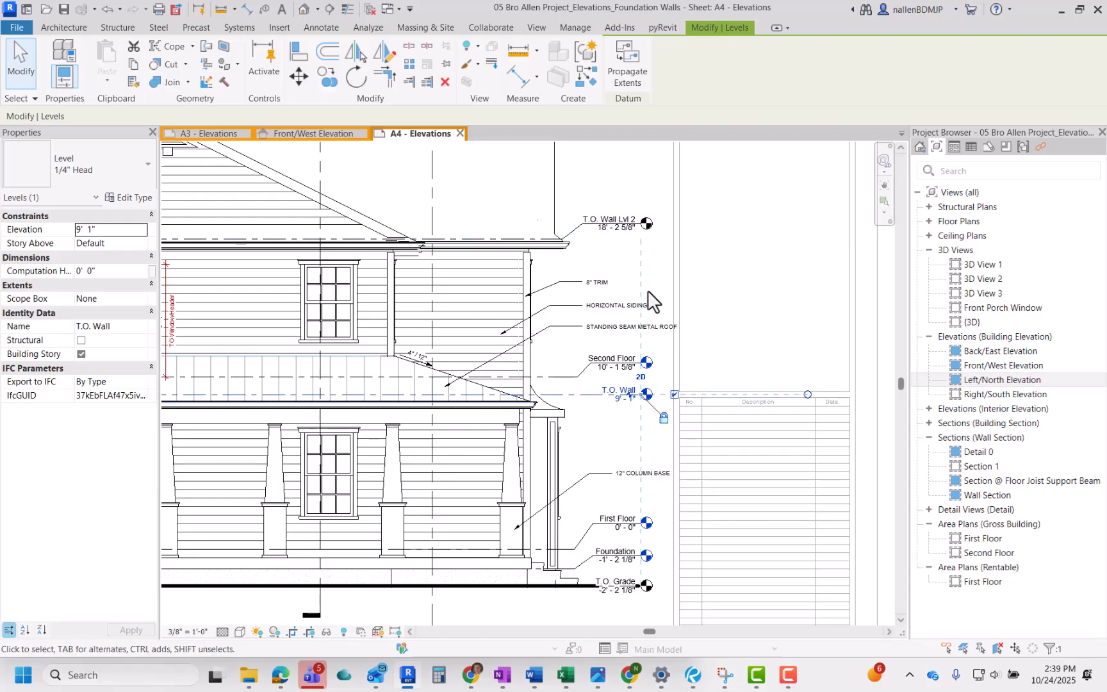
Shorten the garage-side ends of the level lines so they stop just outside the garage, within the sheet border
middle_drag(652, 527, 965, 507)
middle_drag(472, 499, 869, 502)
middle_drag(489, 483, 871, 488)
drag(398, 365, 431, 363)
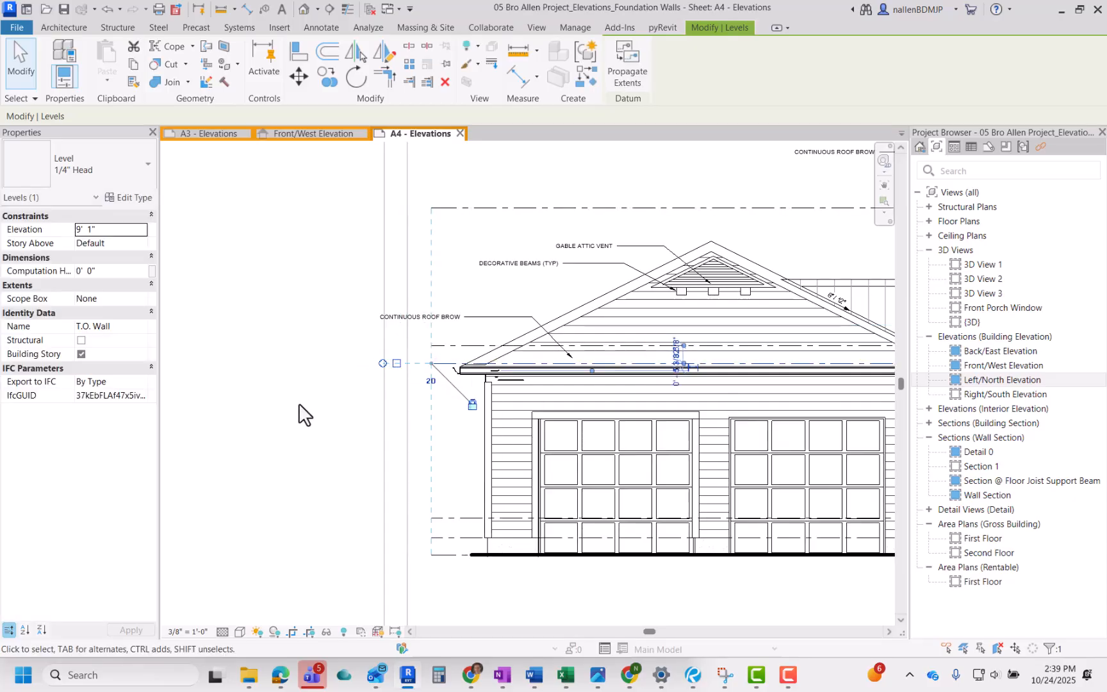
click(294, 415)
click(433, 364)
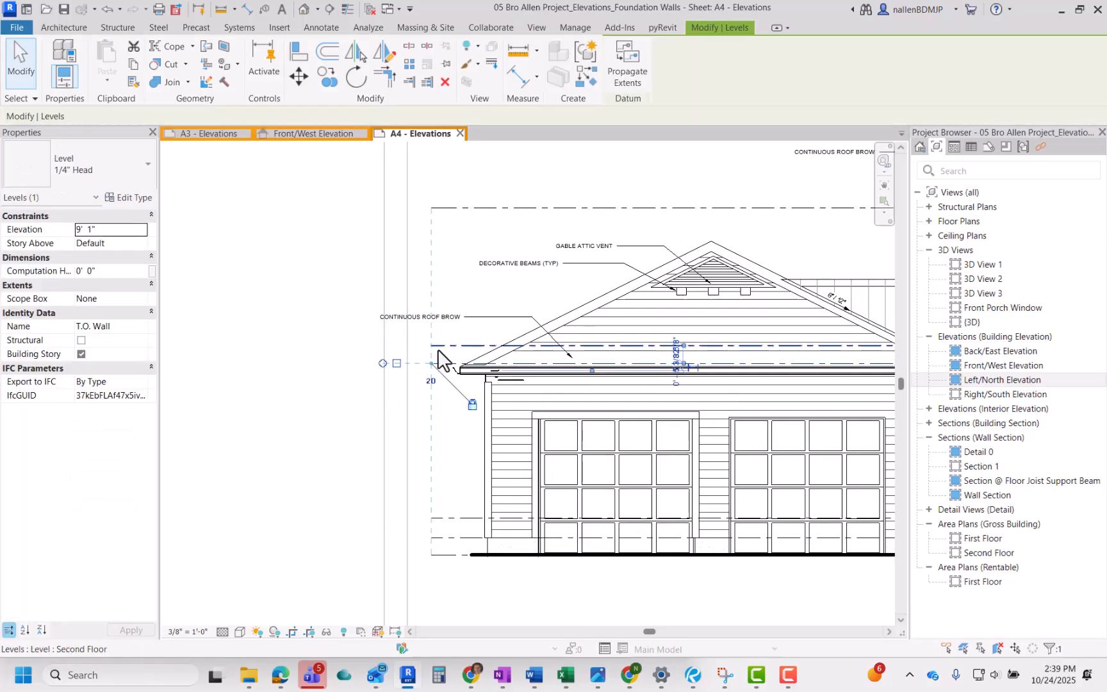
click(439, 345)
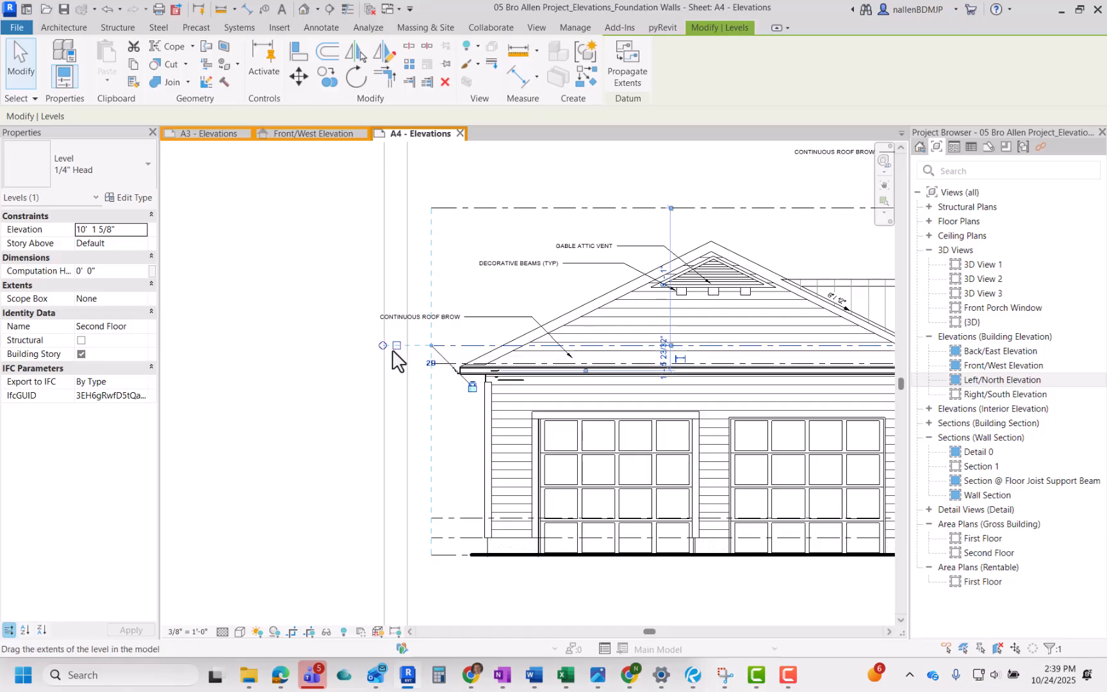
scroll(377, 323, down, 6)
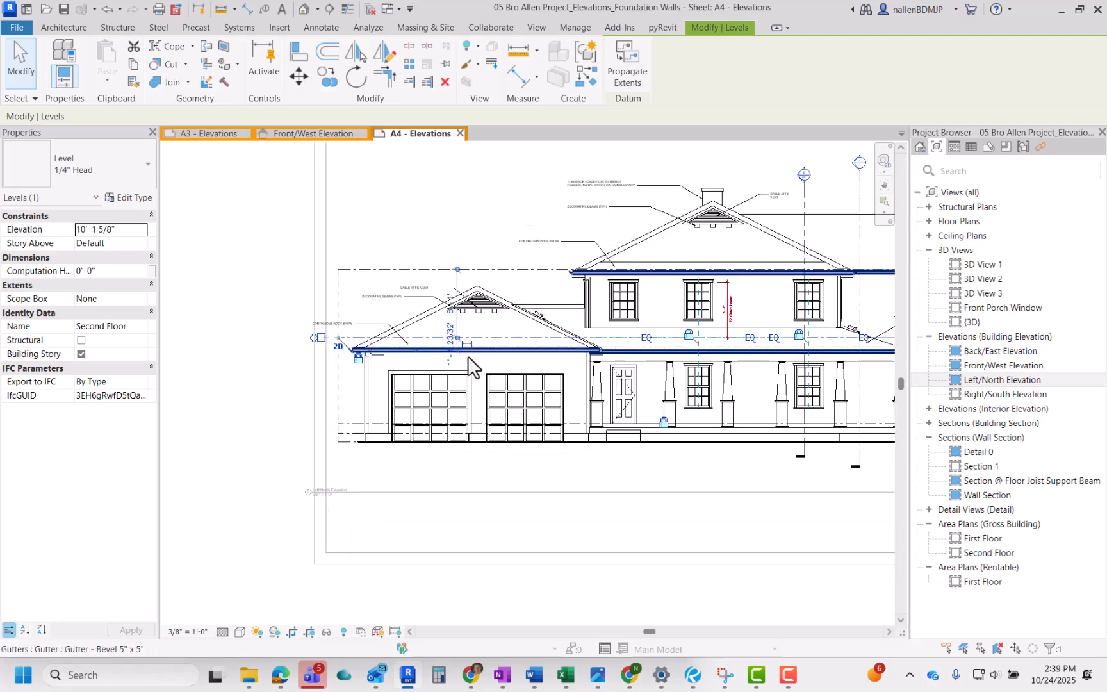
Finish editing the level lines and deactivate the Left/North Elevation viewport to return to the sheet
click(240, 456)
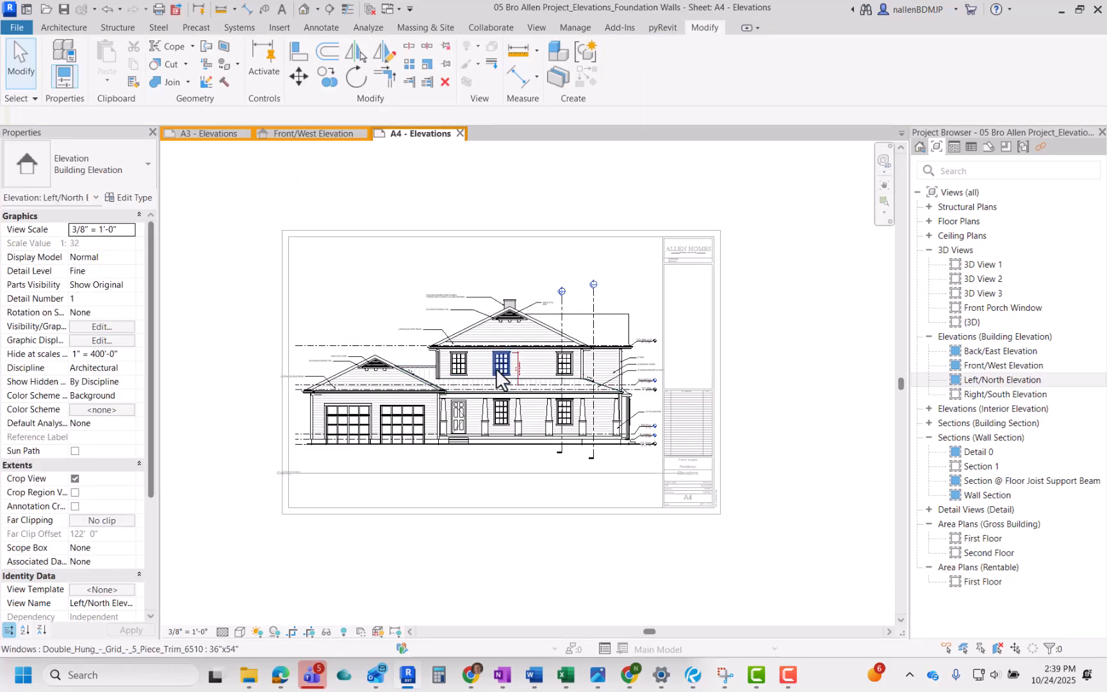
click(498, 367)
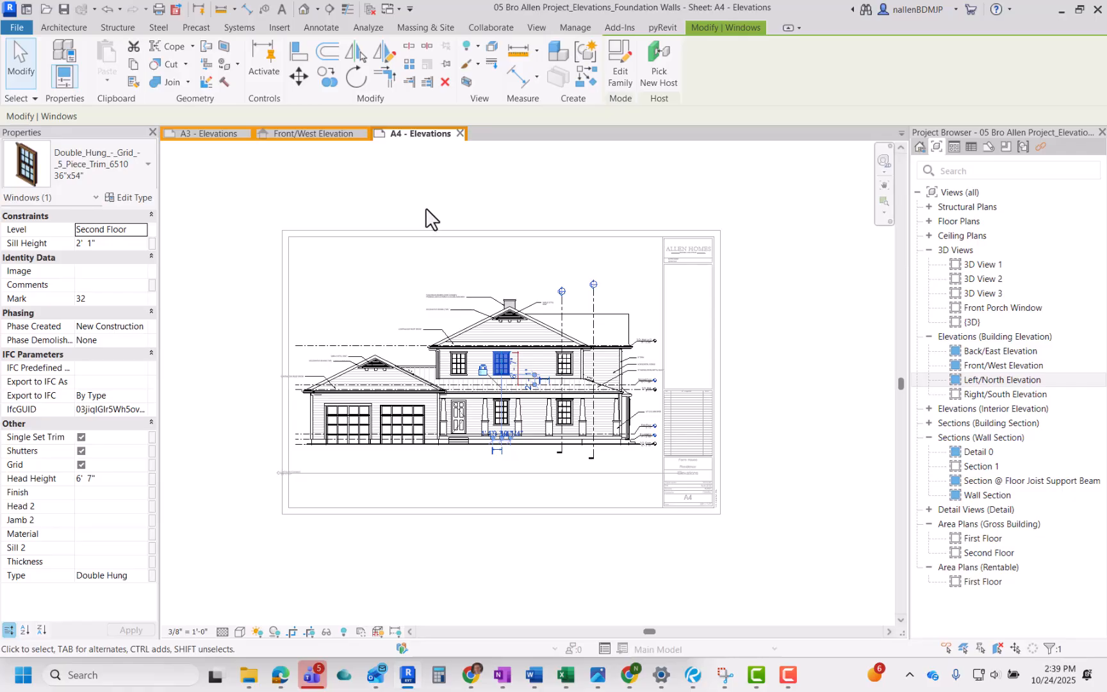
click(202, 230)
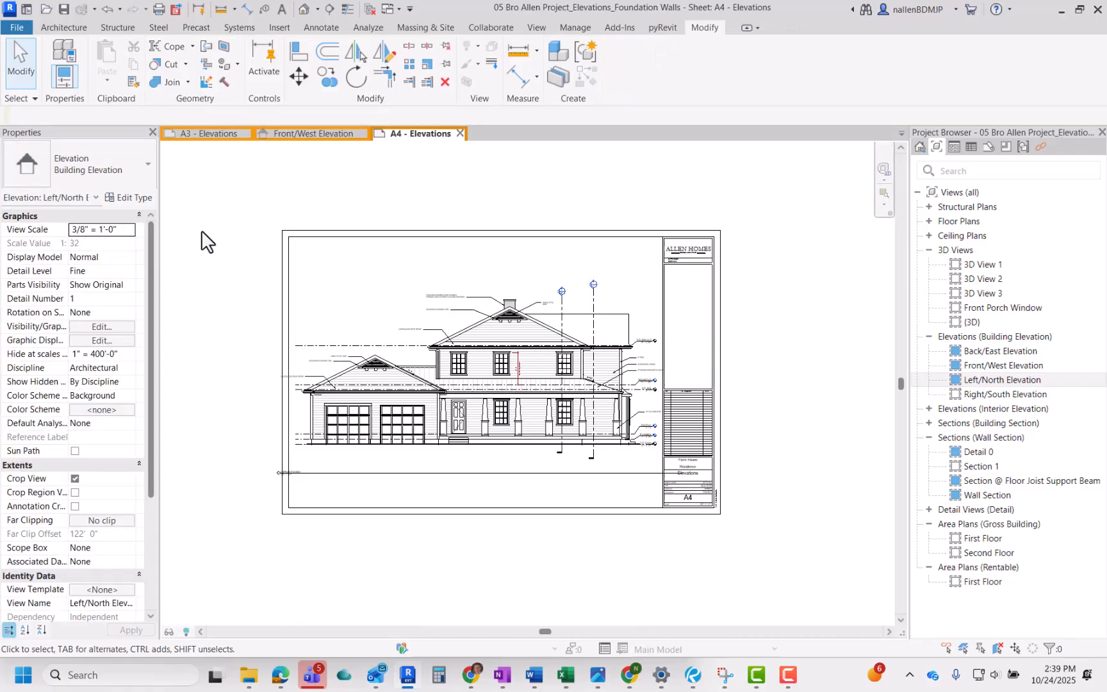
Nudge the Left/North Elevation viewport upward on sheet A4, keeping its annotations below the upper border
click(467, 441)
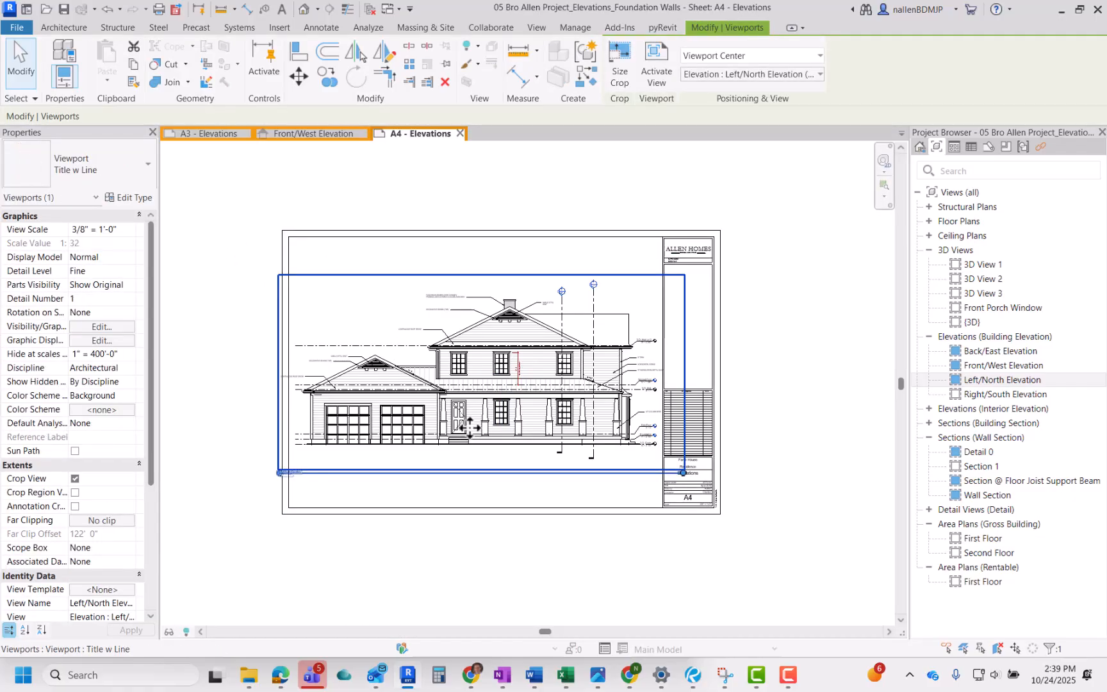
key(Up)
key(Up)
key(Down)
key(Down)
key(Up)
key(Up)
key(Up)
key(Up)
key(Up)
key(Up)
key(Up)
key(Up)
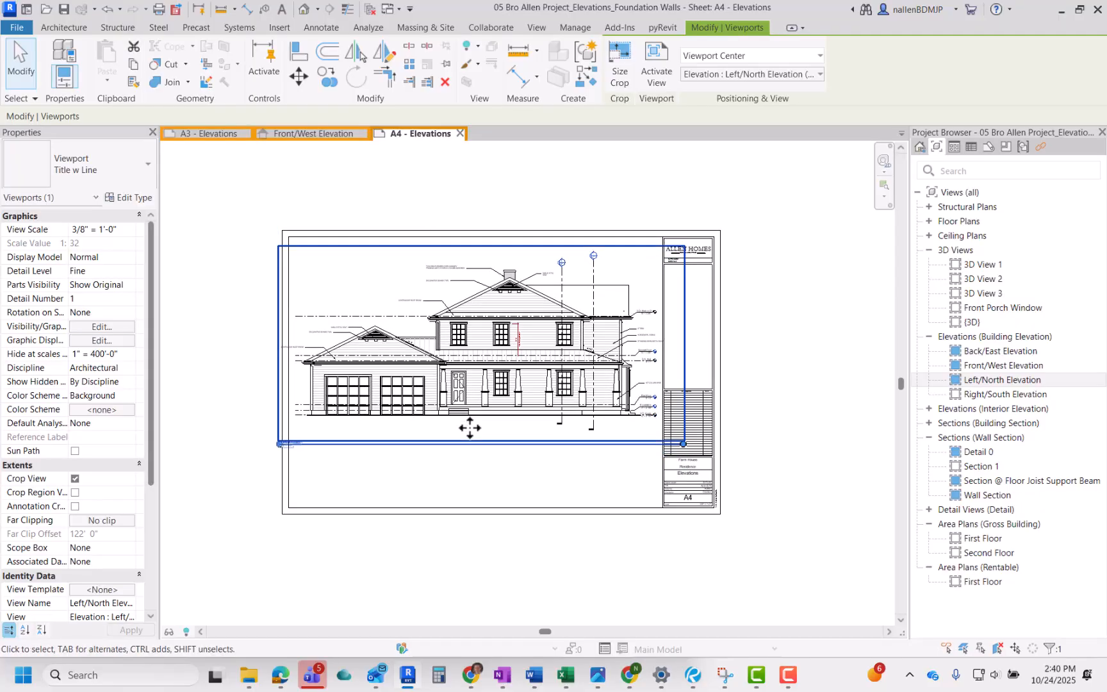
key(Up)
key(Up)
click(520, 455)
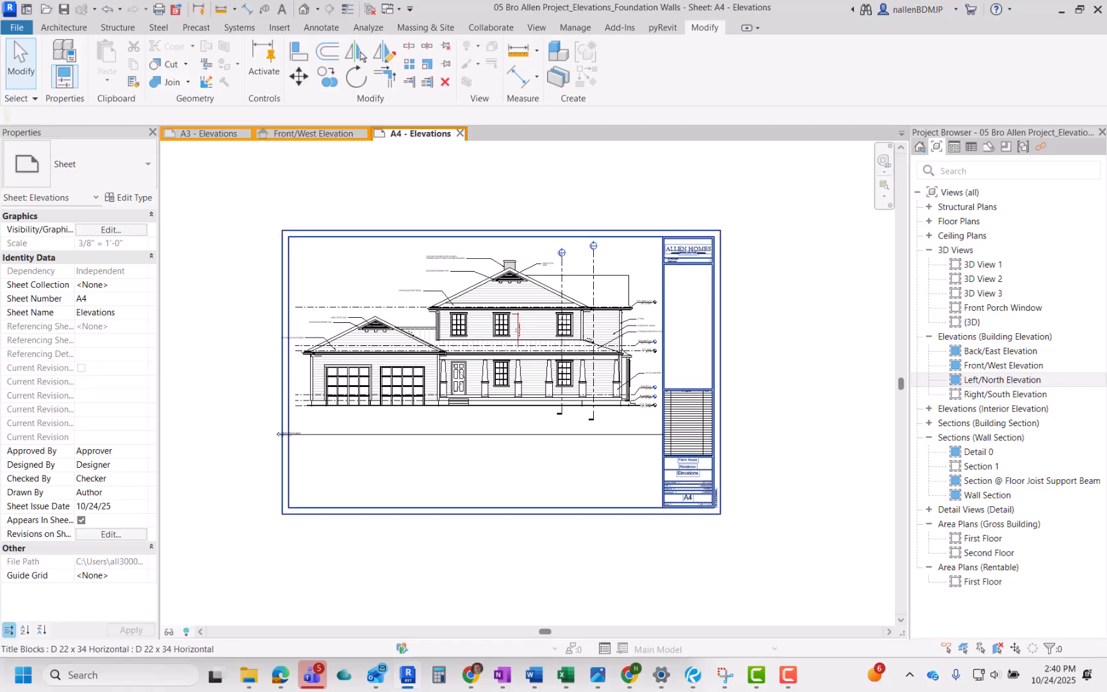
Activate the elevation viewport and move the garage's CONTINUOUS ROOF BROW note in from the sheet border, adjusting its leader
scroll(332, 284, up, 3)
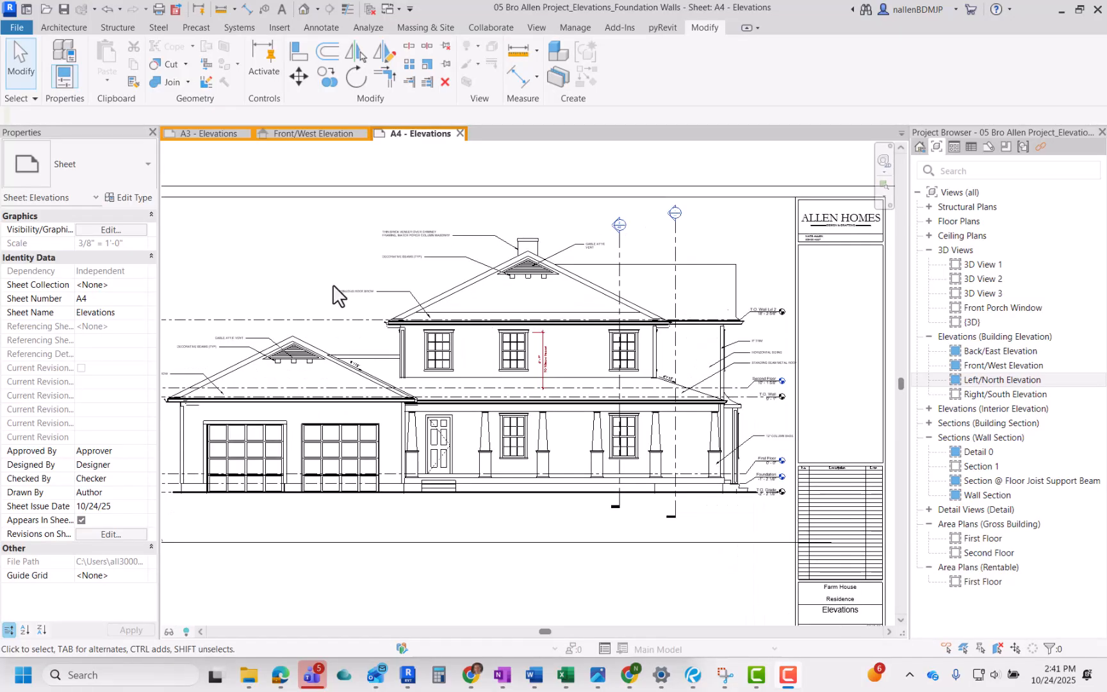
double_click(319, 289)
scroll(346, 333, up, 4)
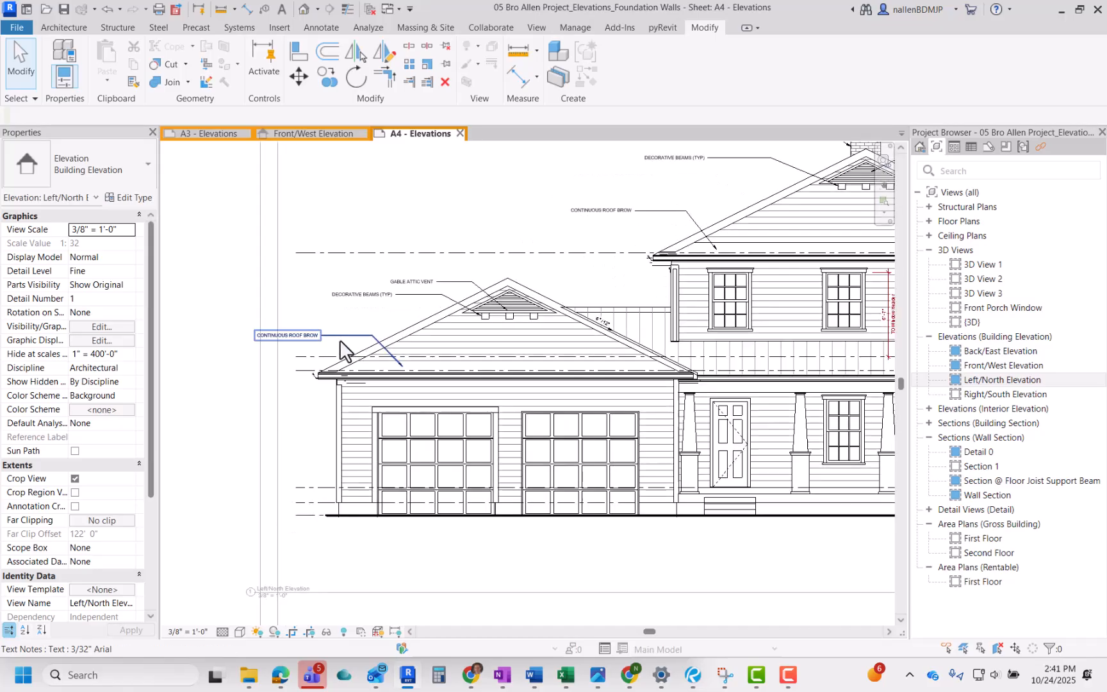
click(282, 335)
drag(260, 343, 300, 332)
drag(409, 324, 388, 331)
scroll(274, 308, down, 3)
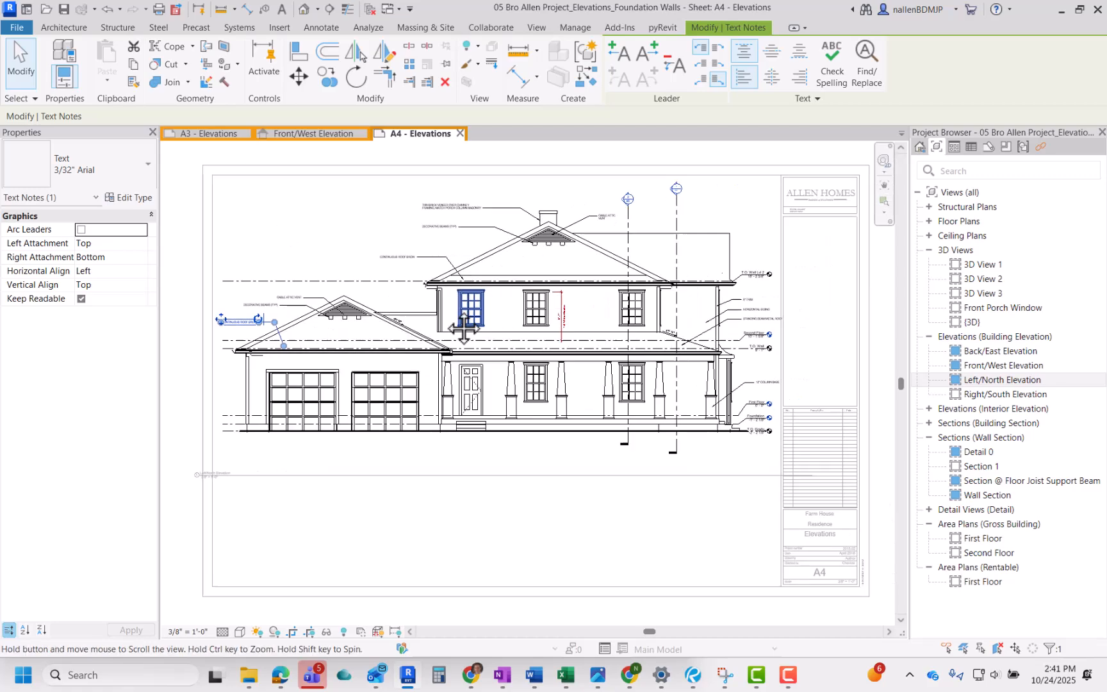
Try the PDF export option that hides unreferenced view tags, closing the export settings without exporting
scroll(570, 218, up, 3)
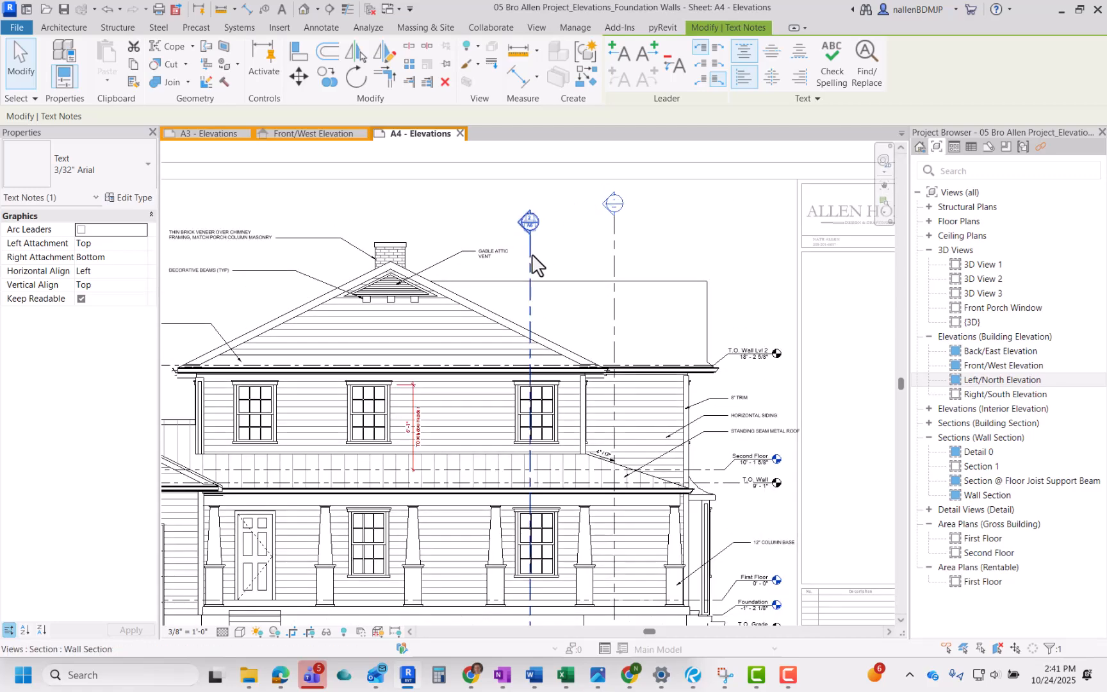
click(548, 269)
scroll(556, 274, down, 3)
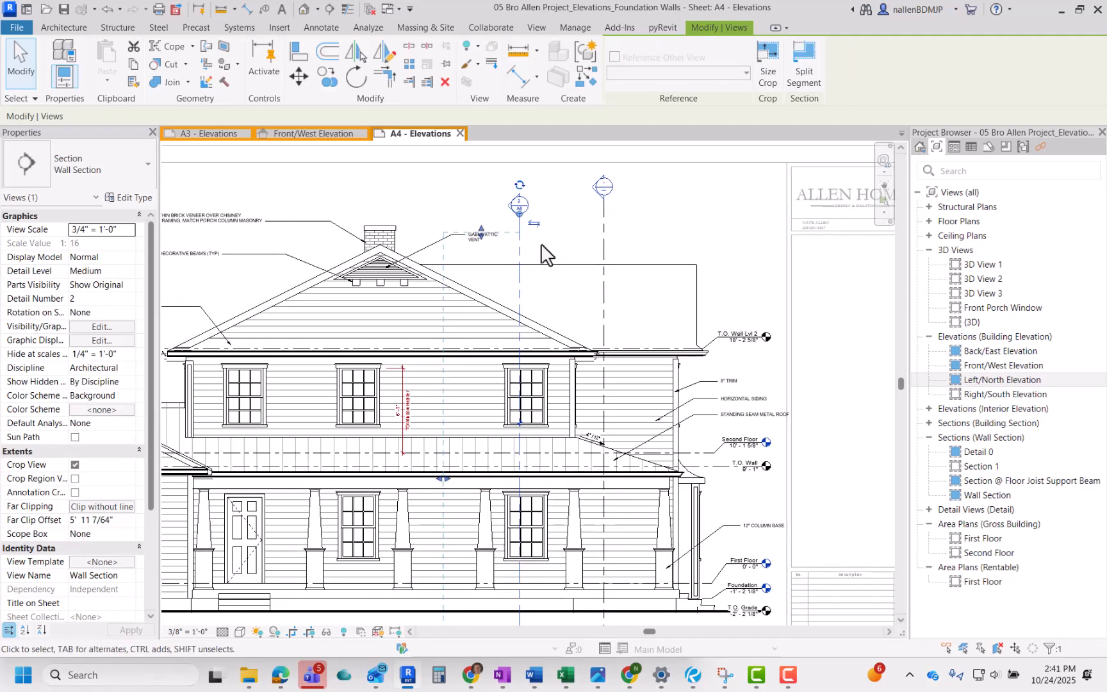
key(Escape)
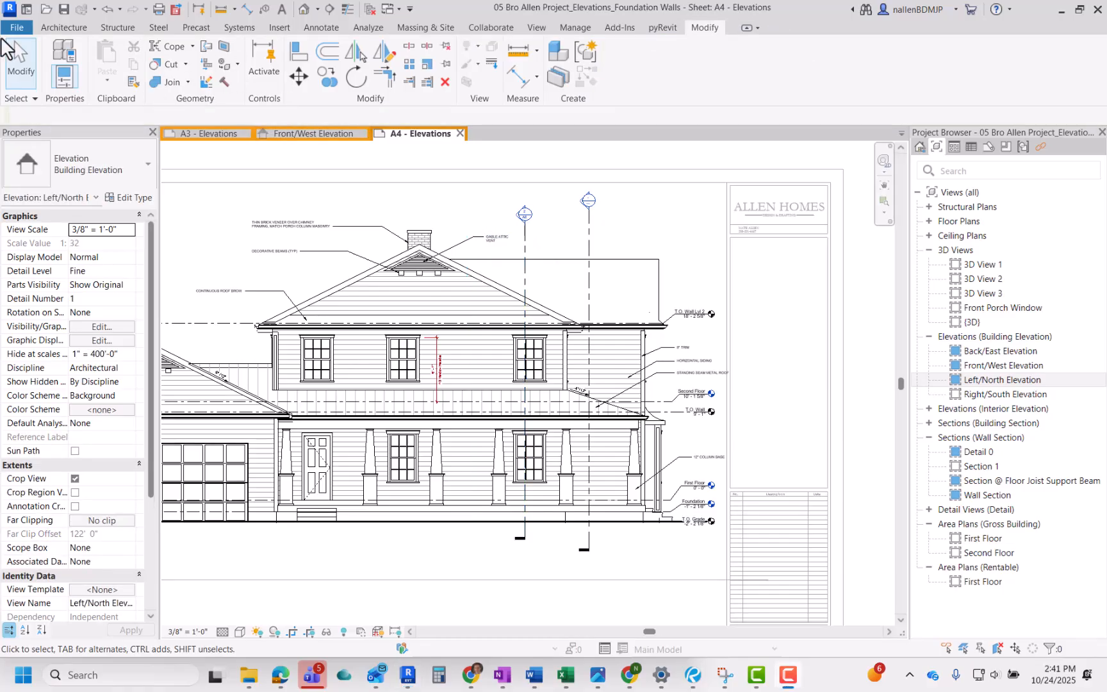
click(174, 9)
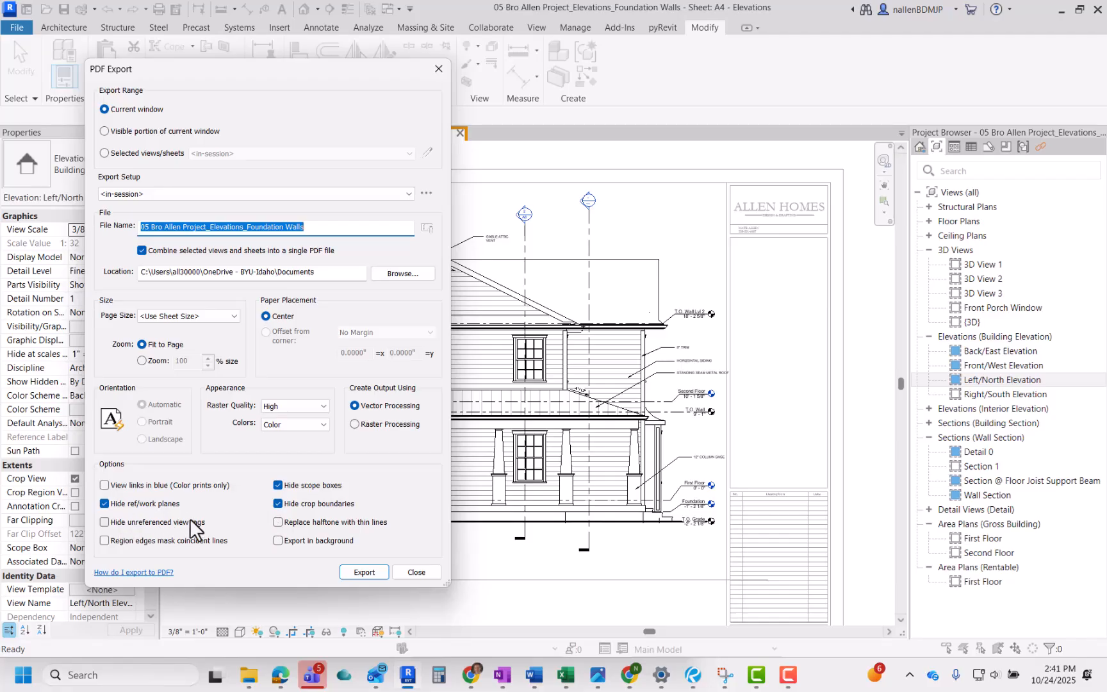
click(144, 524)
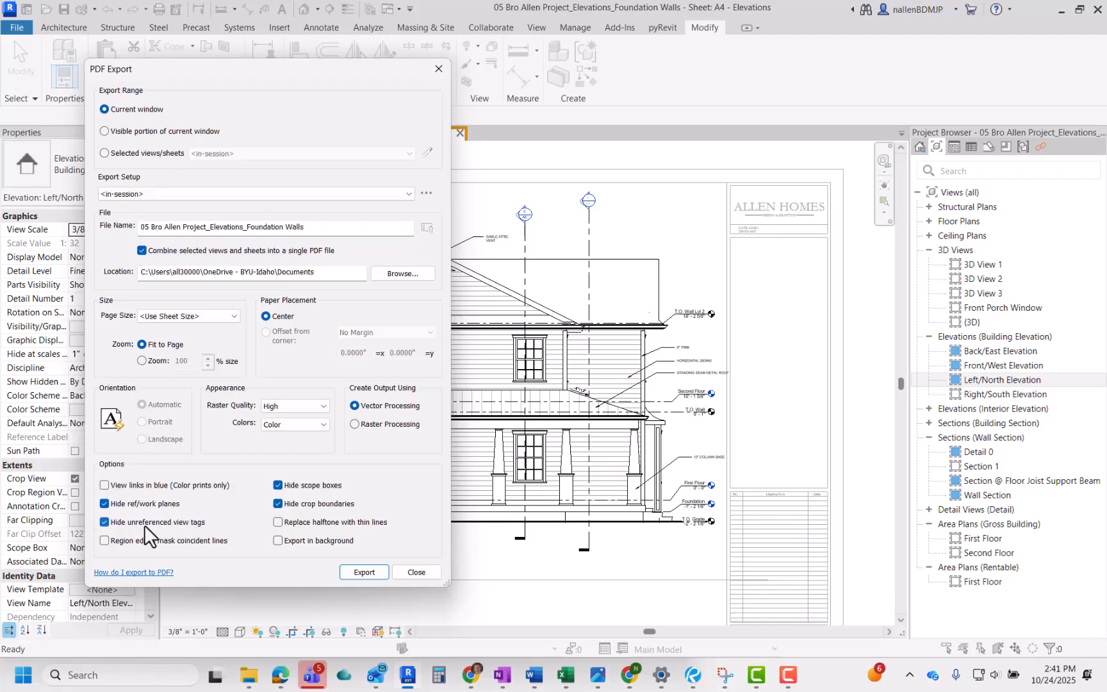
click(415, 571)
Adjust the lower ends of the Wall Section and Section 1 lines so they end at a similar height below grade
scroll(590, 200, up, 3)
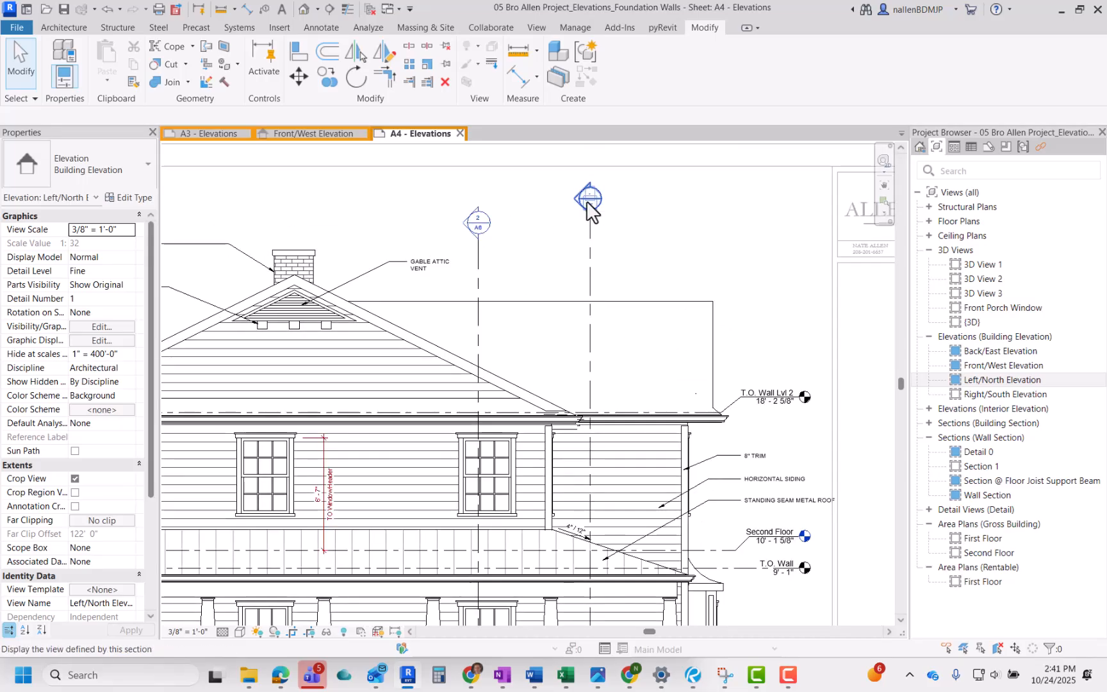
scroll(588, 212, down, 3)
middle_drag(588, 203, 623, 237)
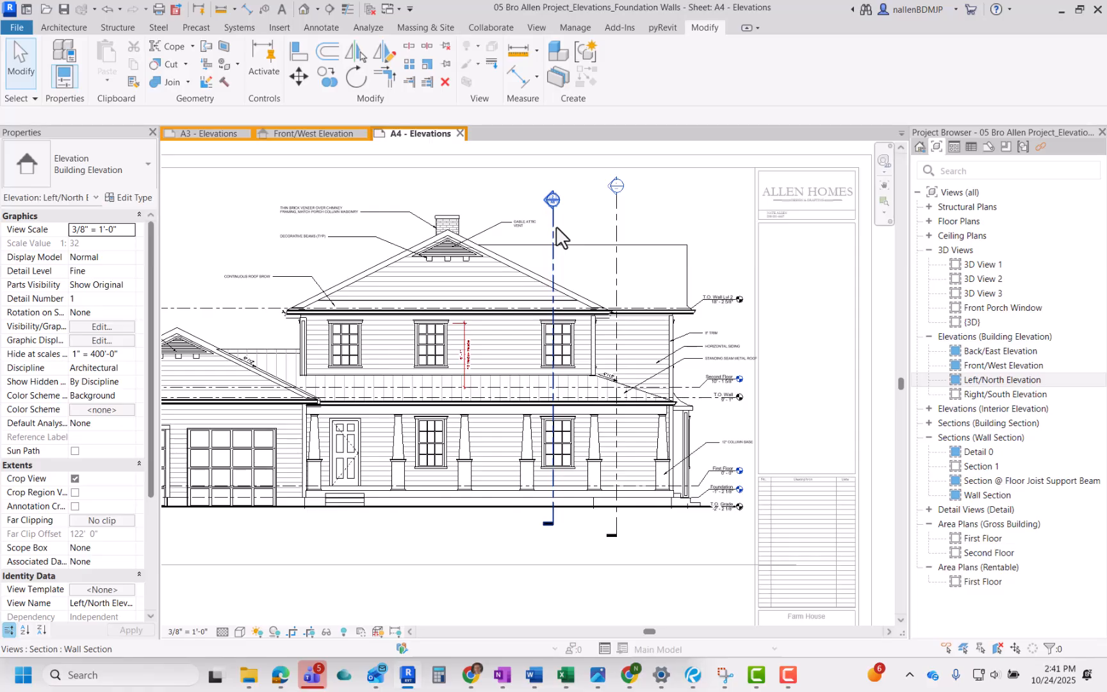
click(554, 228)
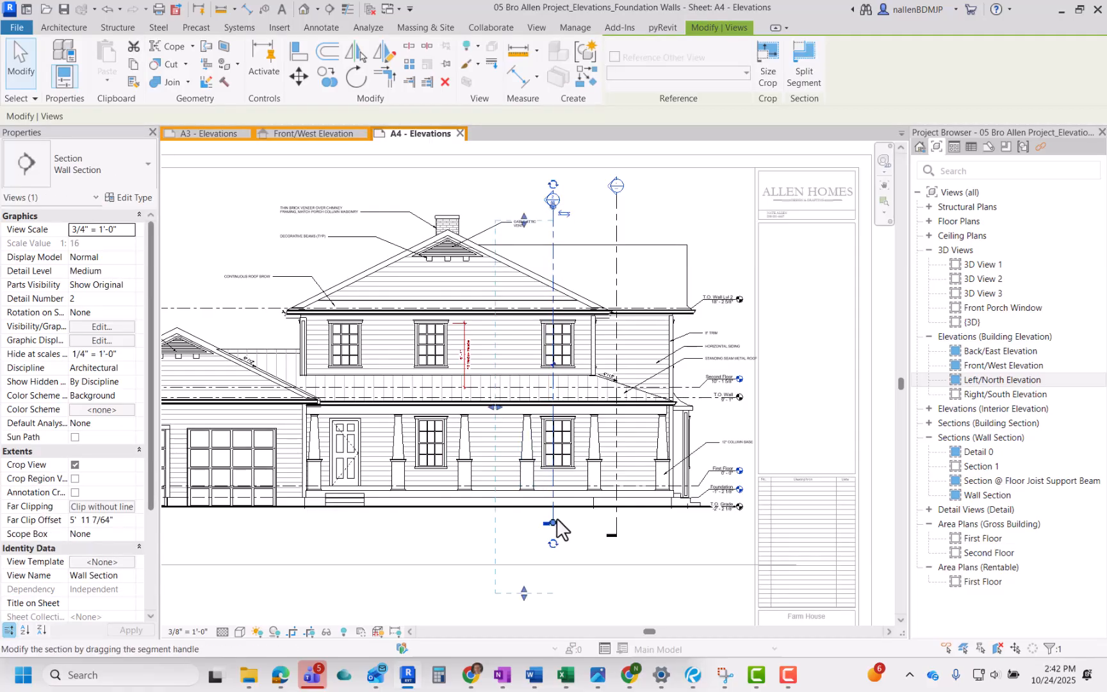
click(616, 531)
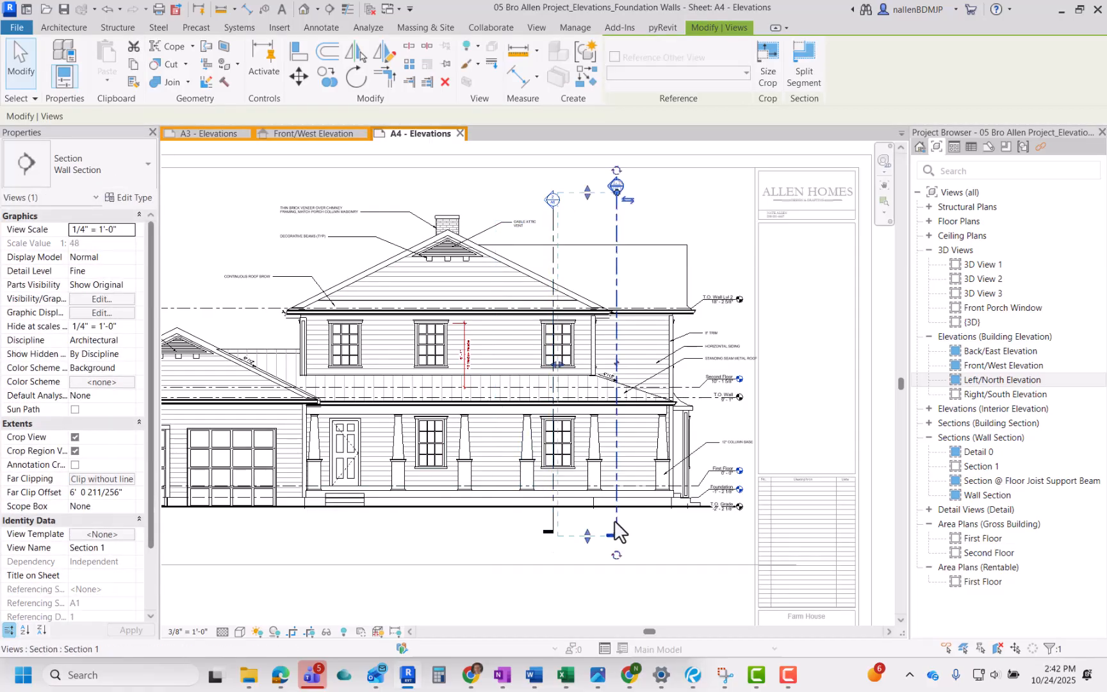
drag(616, 543, 617, 529)
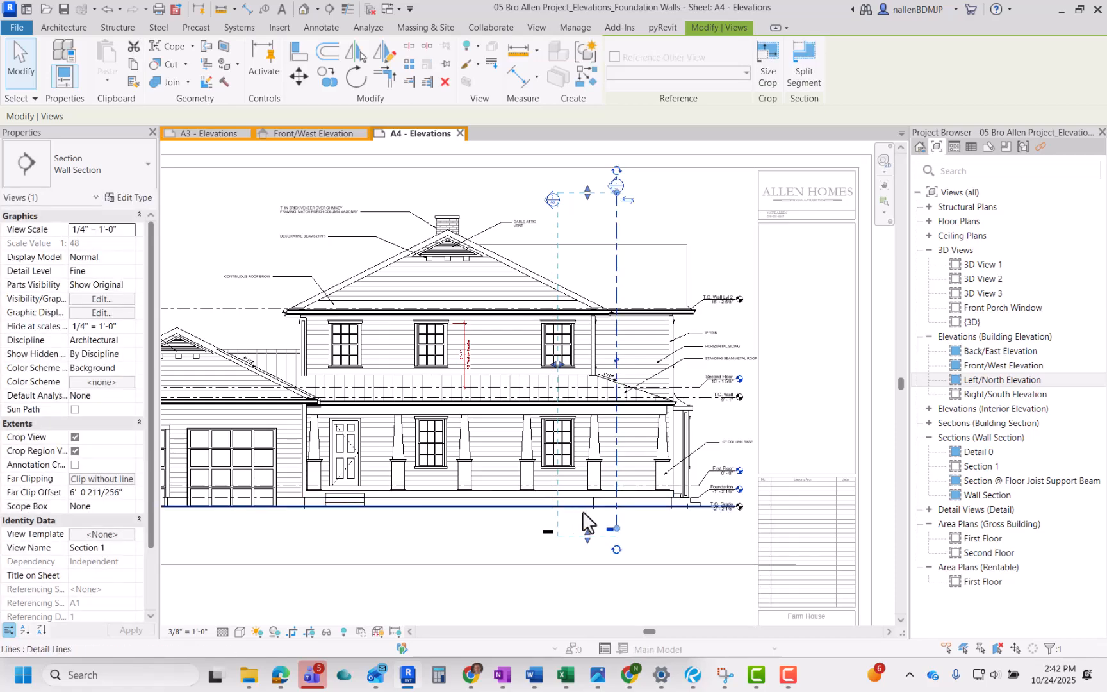
Pull the Wall Section and Section 1 heads down to the same height beside the chimney
scroll(615, 193, up, 3)
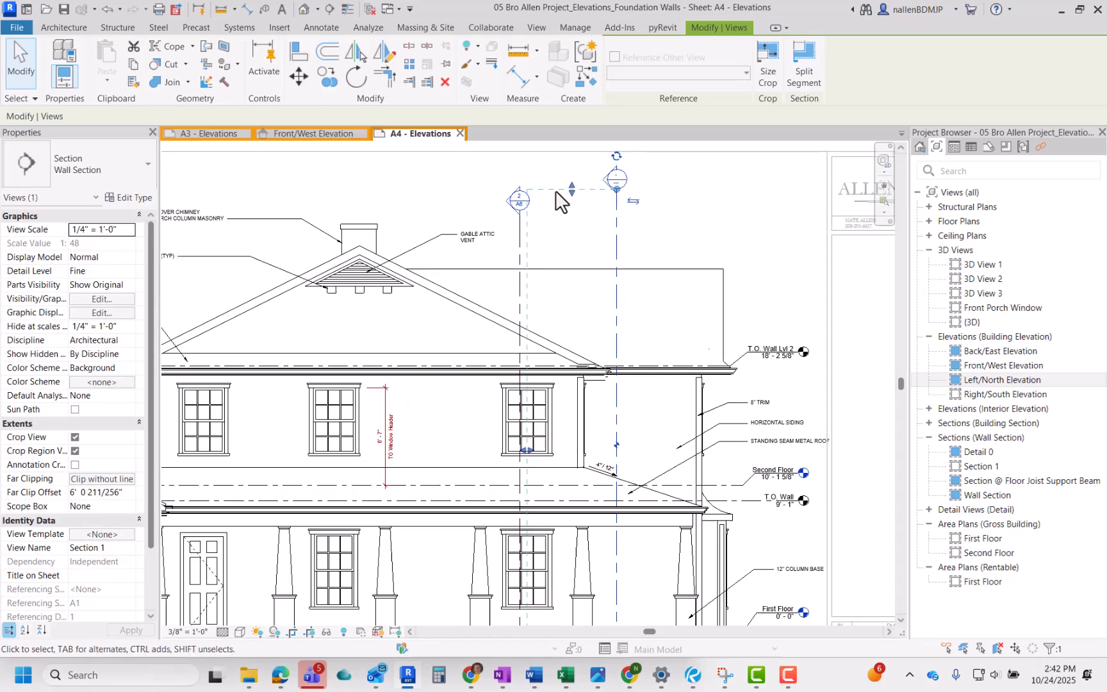
click(520, 219)
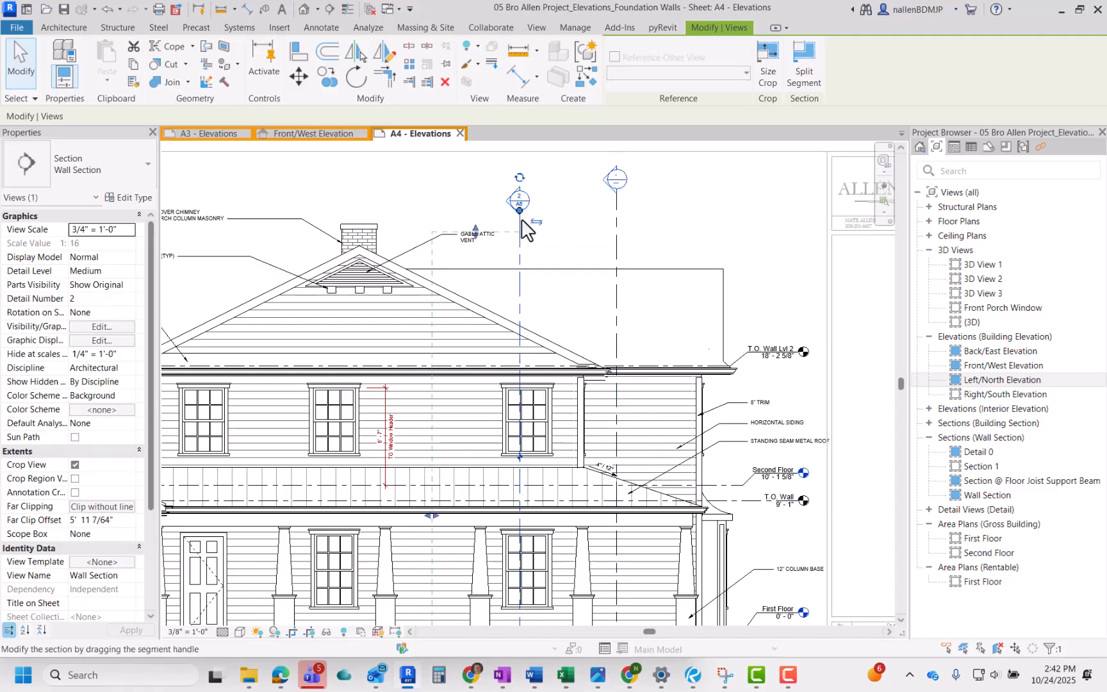
drag(520, 219, 519, 273)
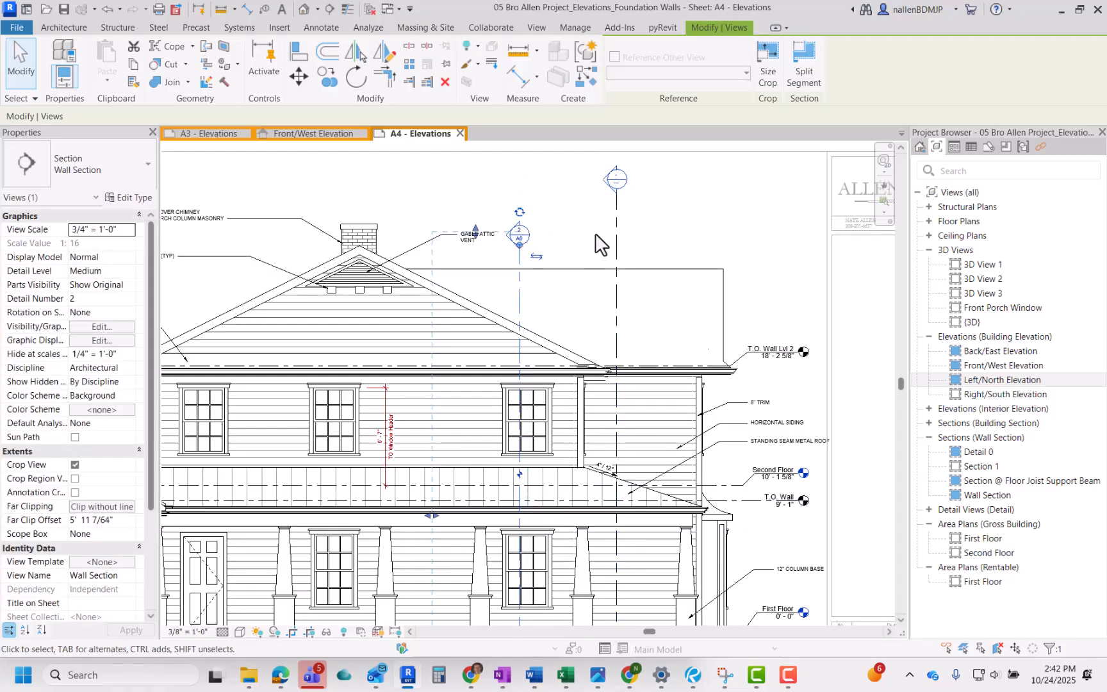
click(618, 228)
drag(617, 190, 616, 247)
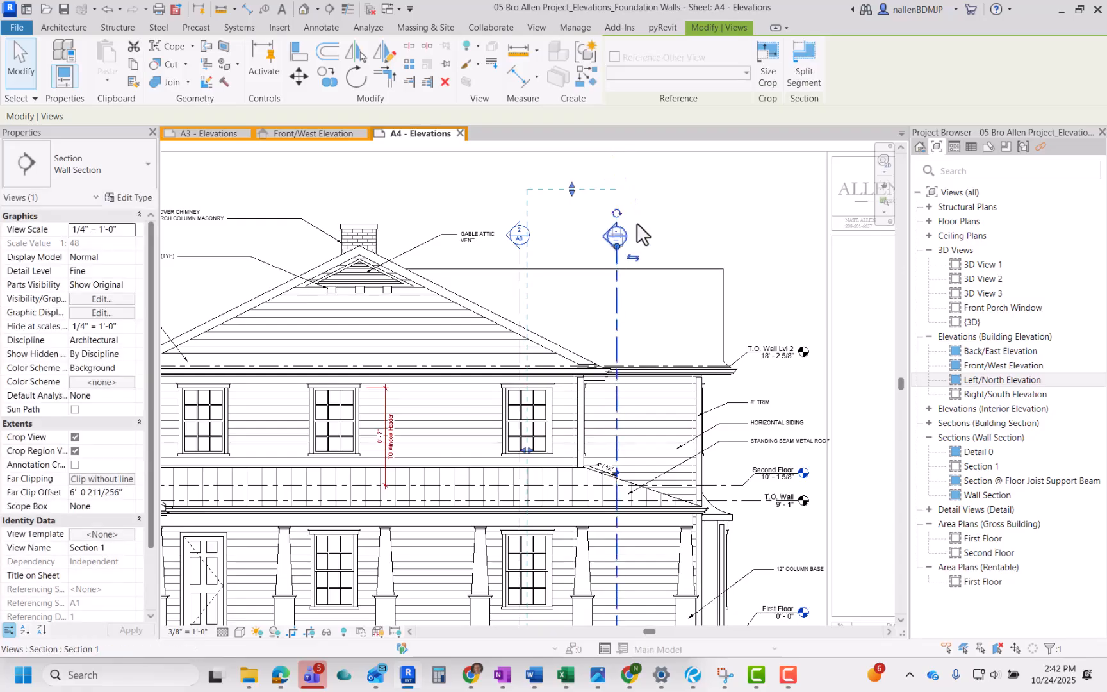
click(597, 211)
scroll(597, 211, down, 2)
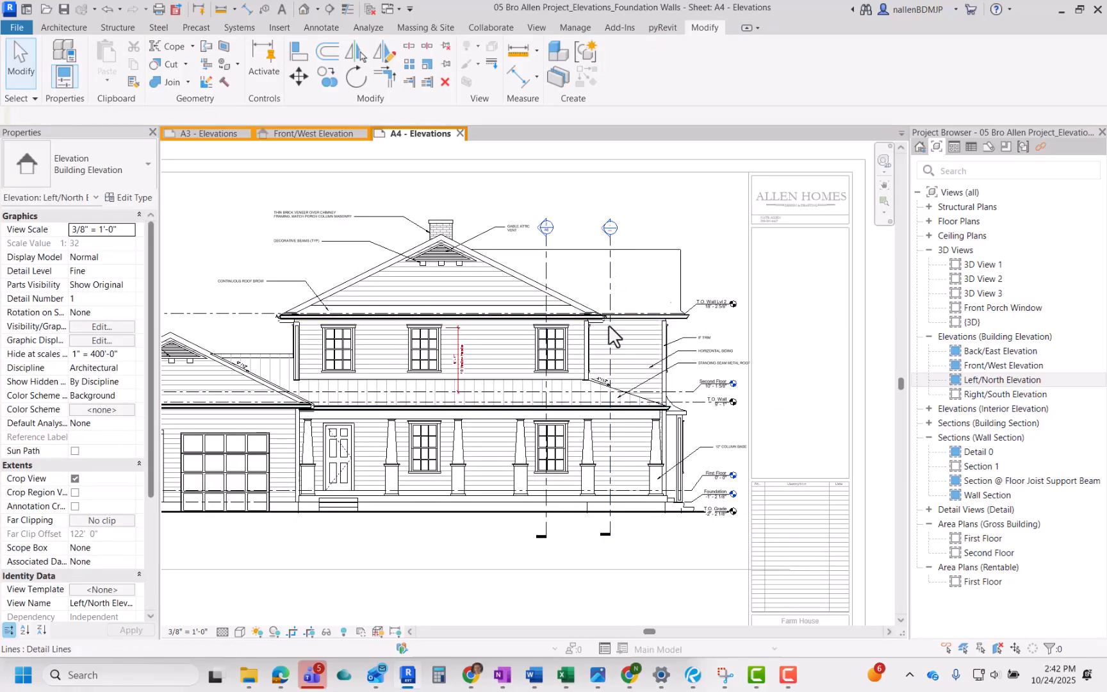
Raise the Wall Section and Section 1 heads to a matching height just above the chimney top
scroll(547, 242, up, 2)
click(546, 244)
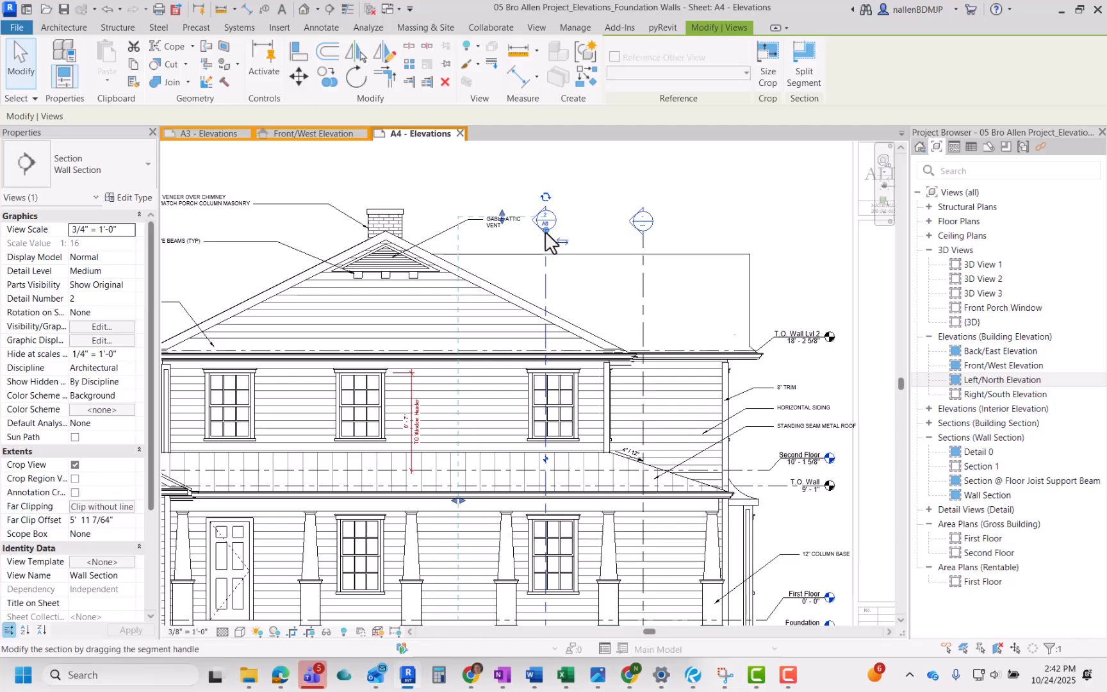
drag(546, 231, 546, 200)
click(642, 224)
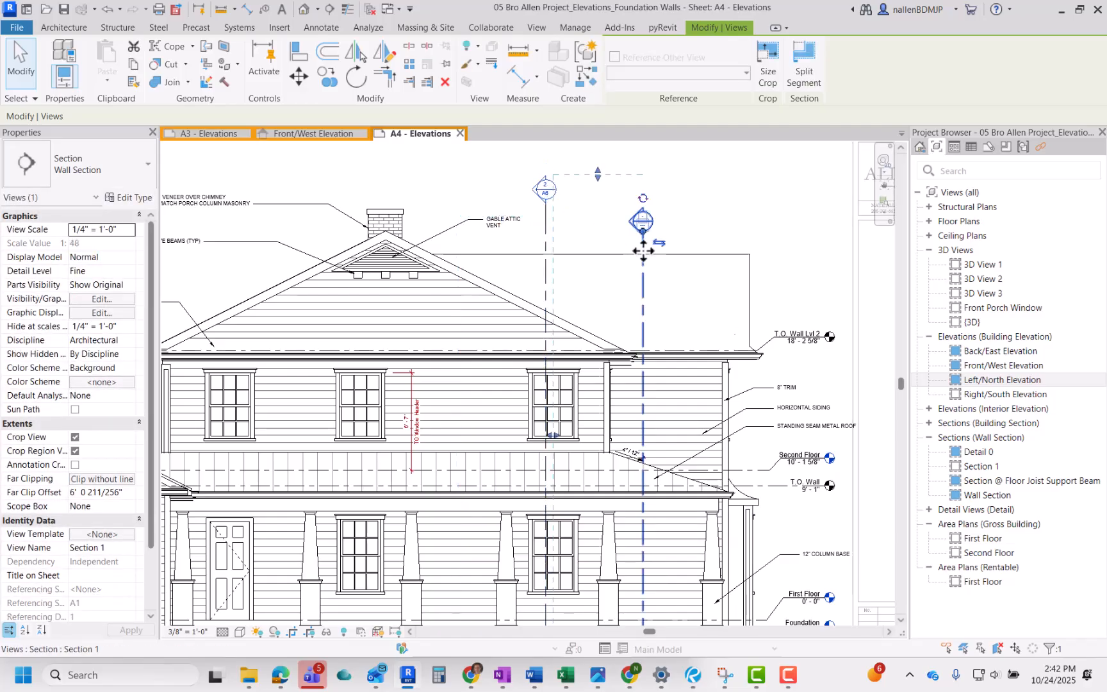
drag(643, 251, 643, 214)
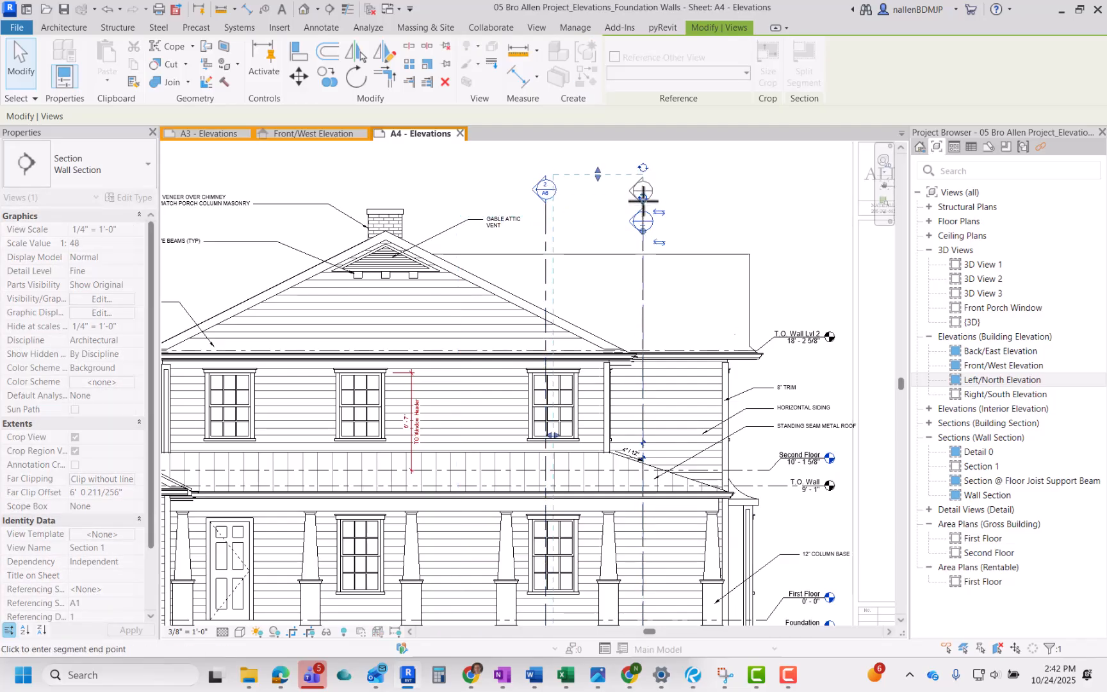
scroll(643, 192, down, 5)
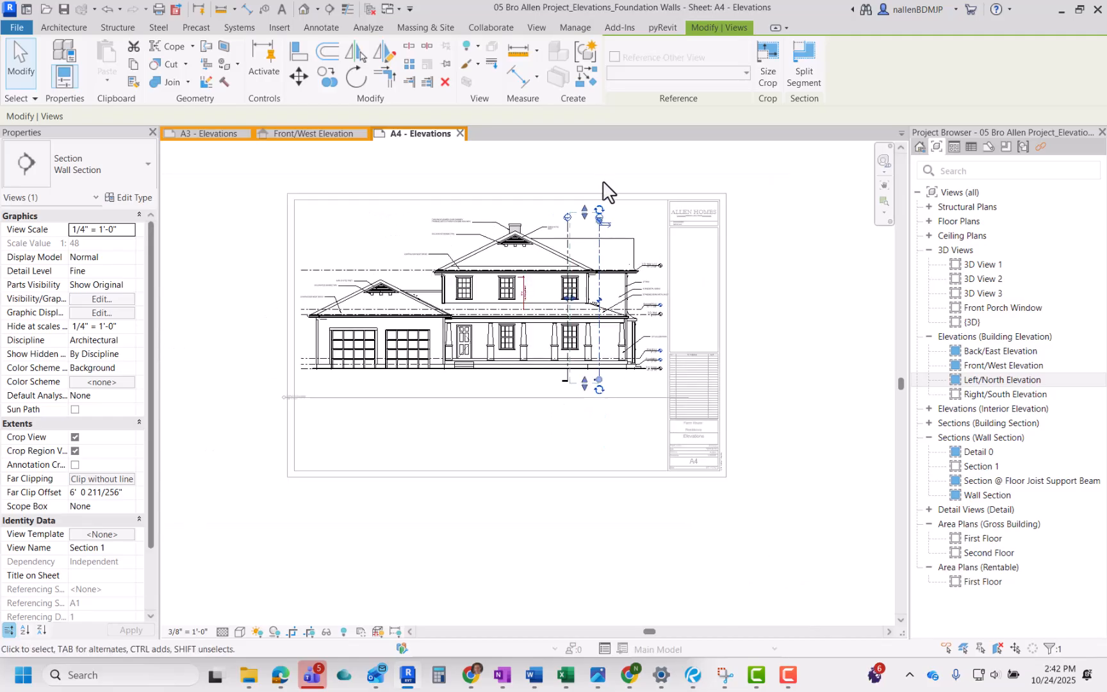
click(638, 279)
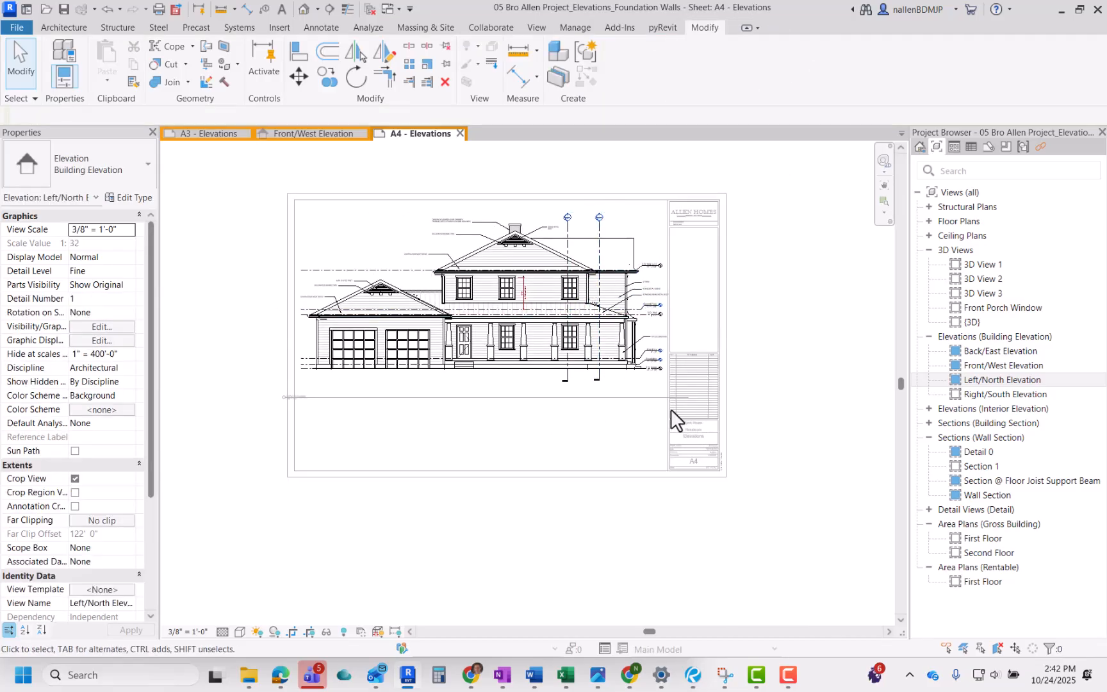
scroll(551, 236, up, 2)
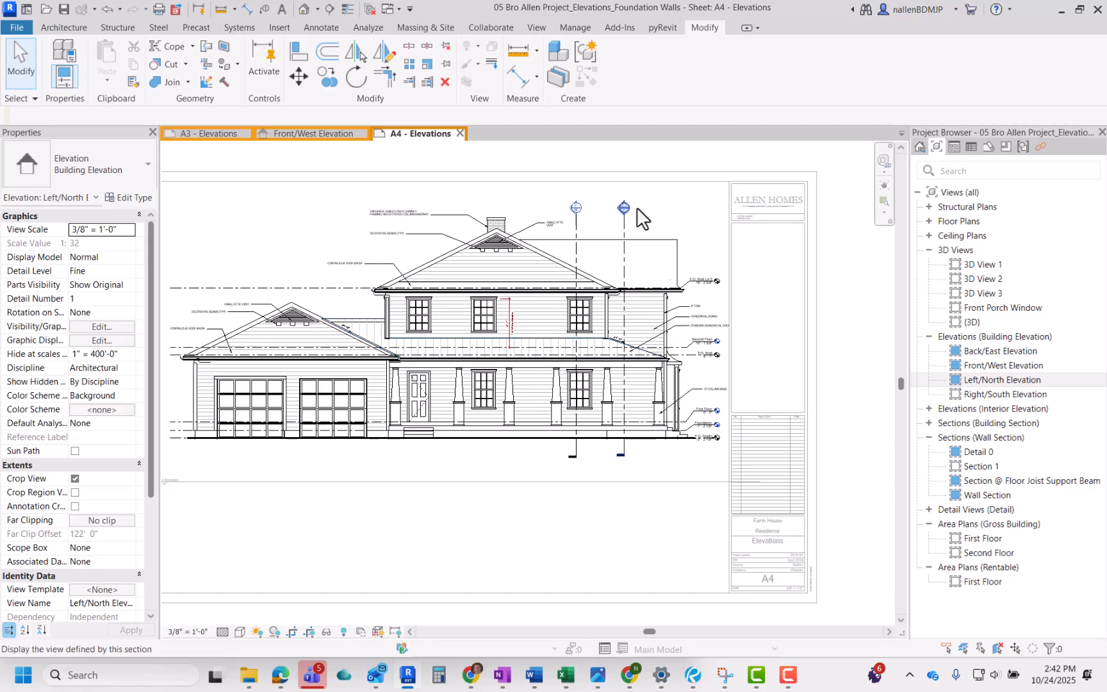
scroll(611, 403, down, 1)
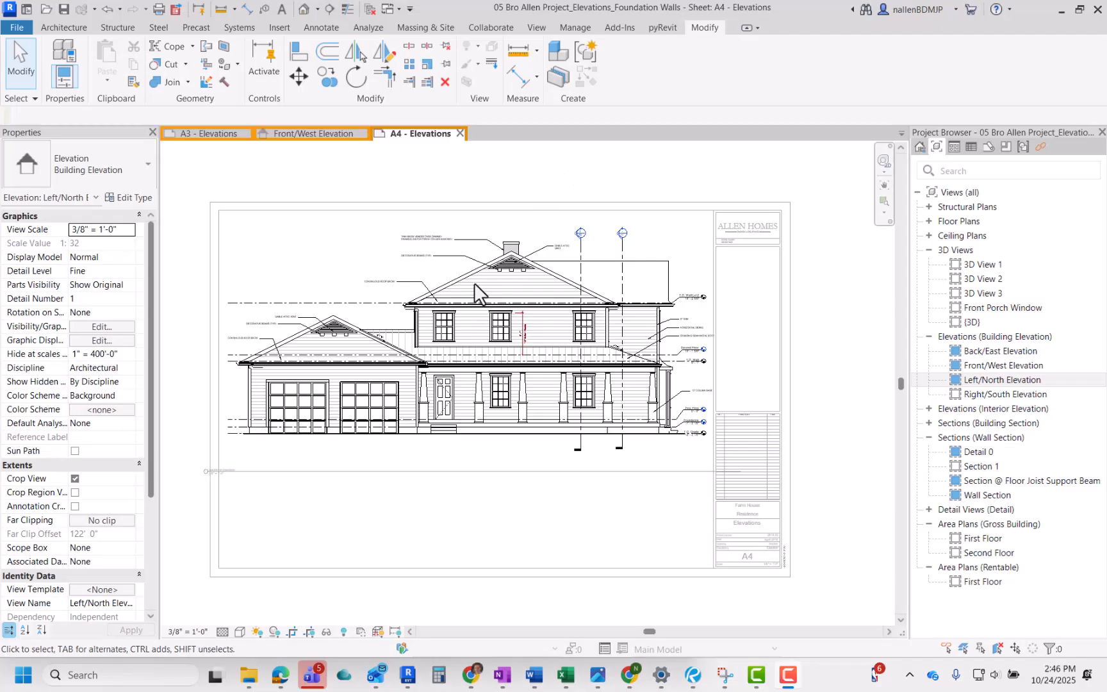
scroll(432, 301, up, 2)
scroll(448, 256, down, 2)
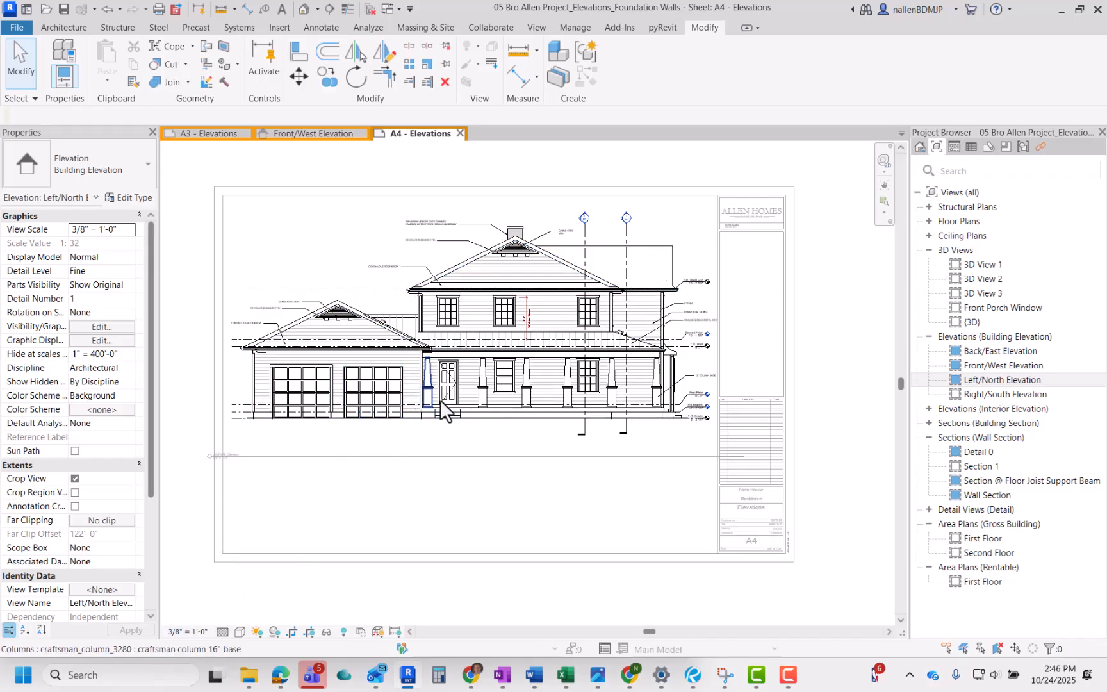
click(190, 634)
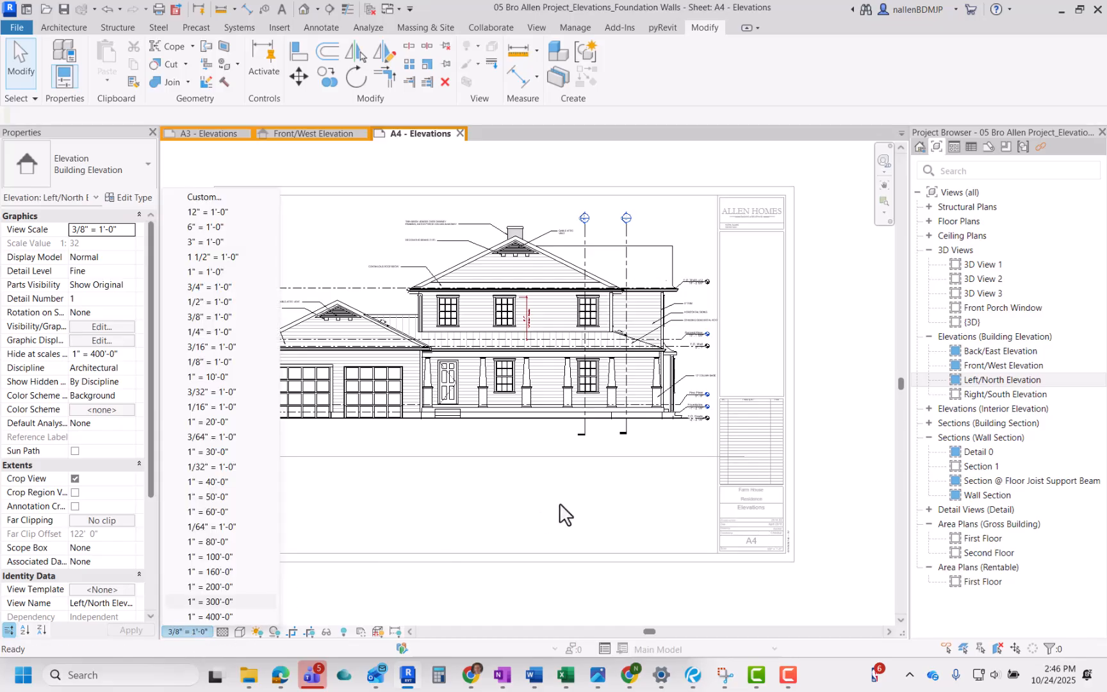
double_click(822, 367)
scroll(725, 366, down, 2)
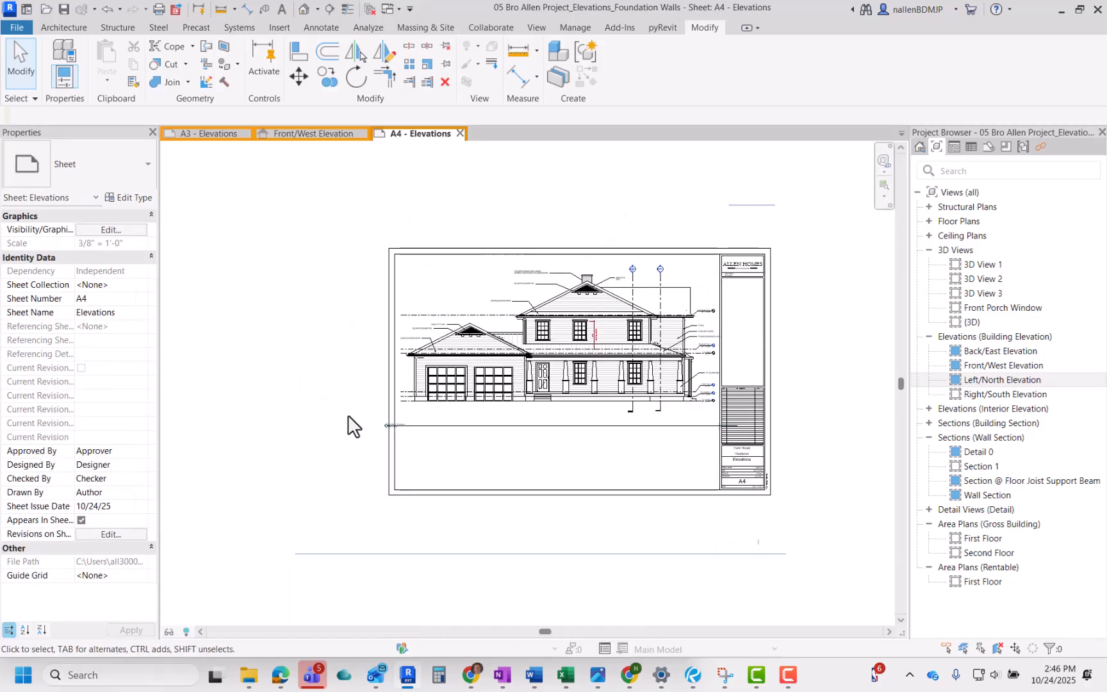
Activate the Left/North Elevation viewport and set its view scale to 1/4" = 1'-0"
click(510, 354)
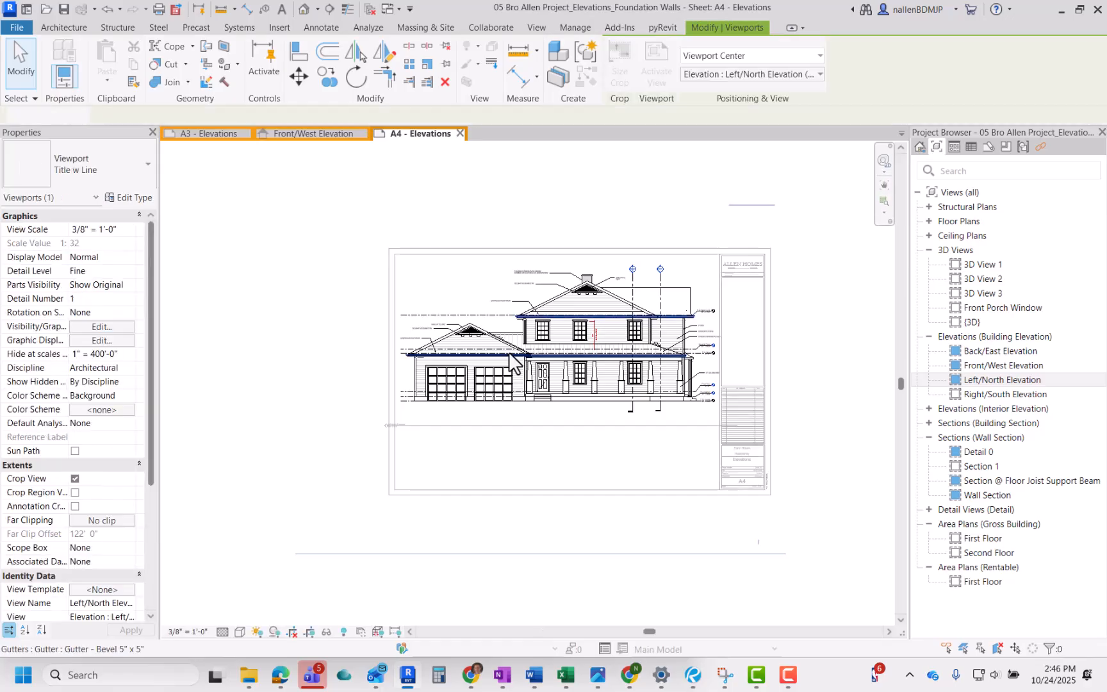
double_click(508, 352)
click(185, 631)
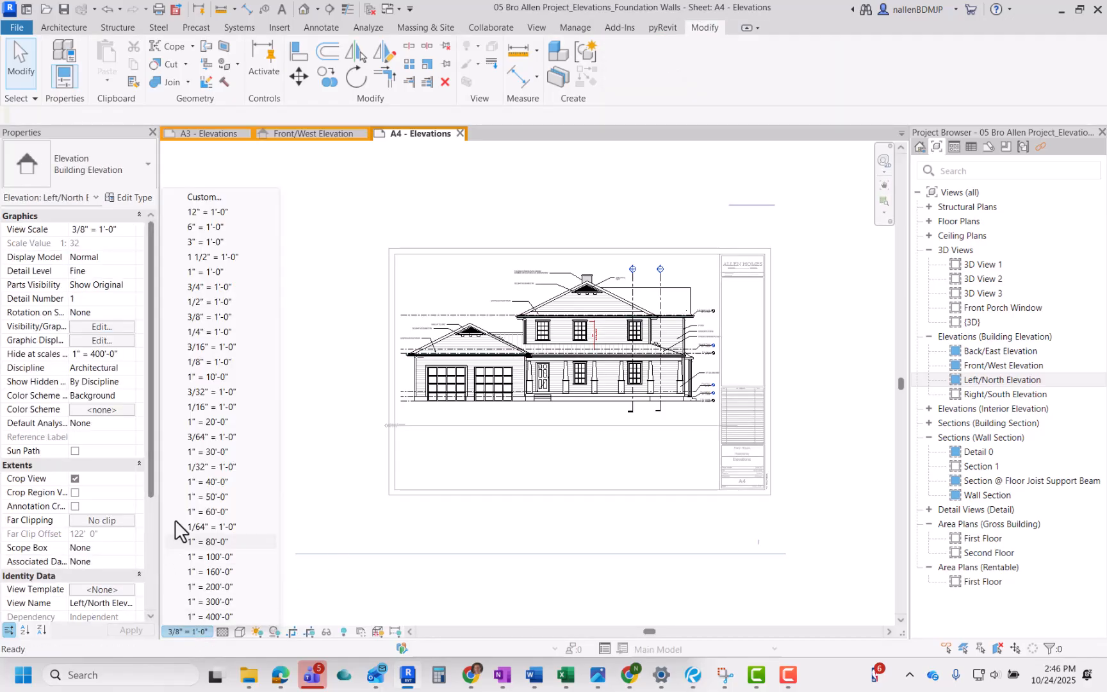
click(217, 331)
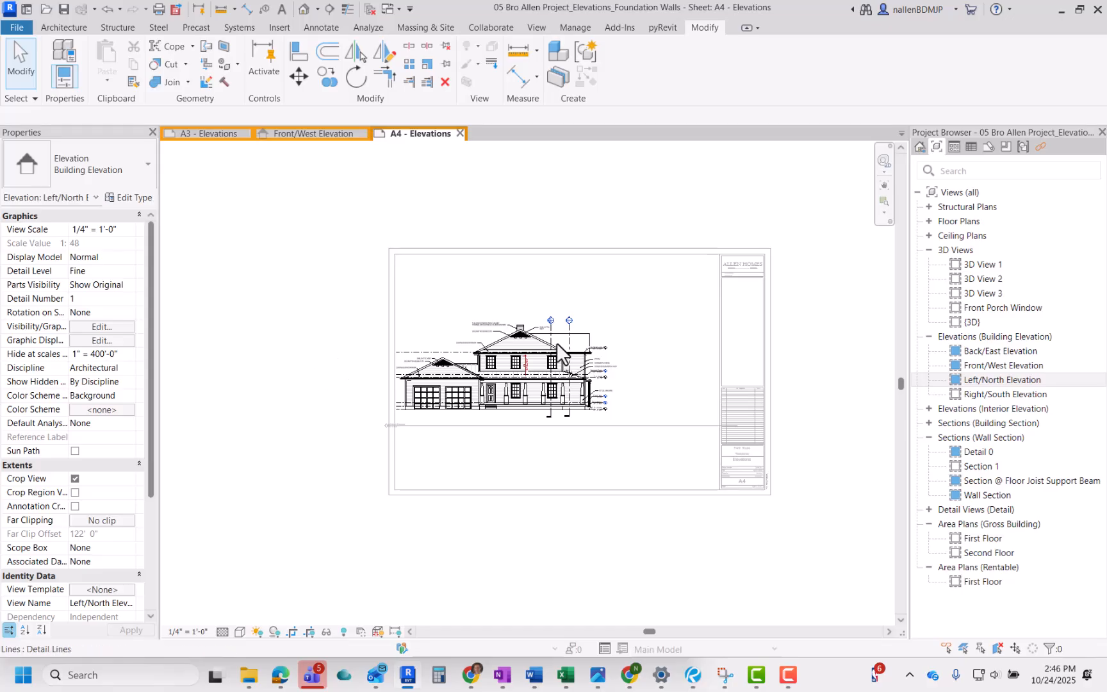
Deactivate the view and move the rescaled Left/North Elevation viewport to the upper middle of sheet A4's drawing area
double_click(223, 307)
drag(448, 360, 518, 323)
scroll(626, 310, up, 1)
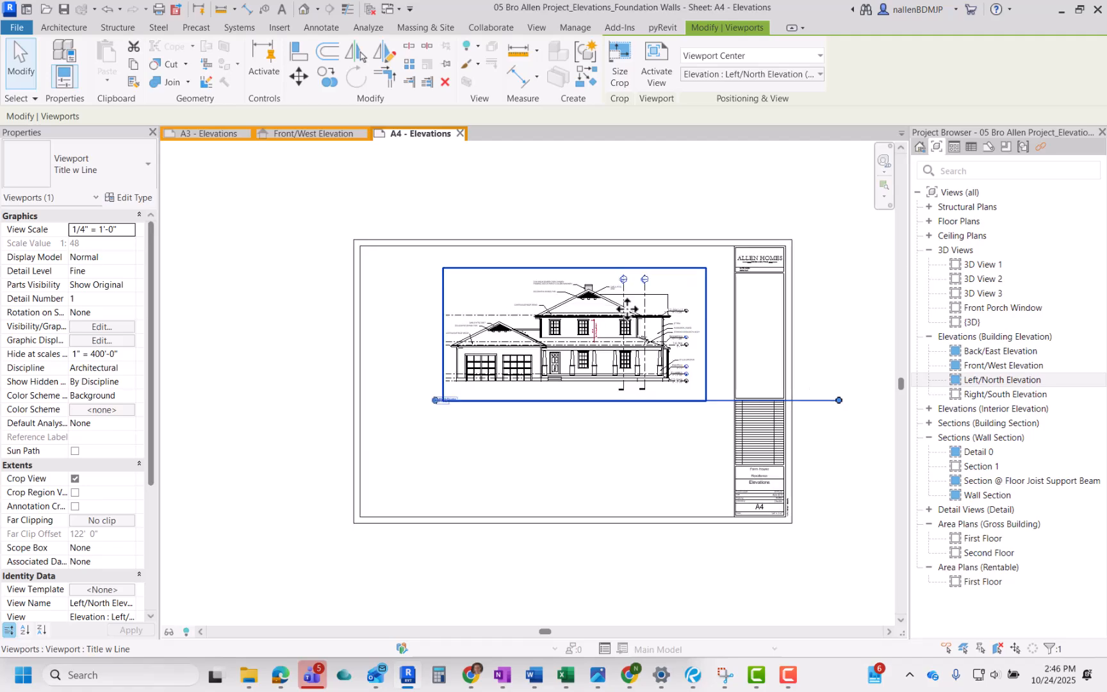
scroll(626, 310, up, 1)
double_click(467, 288)
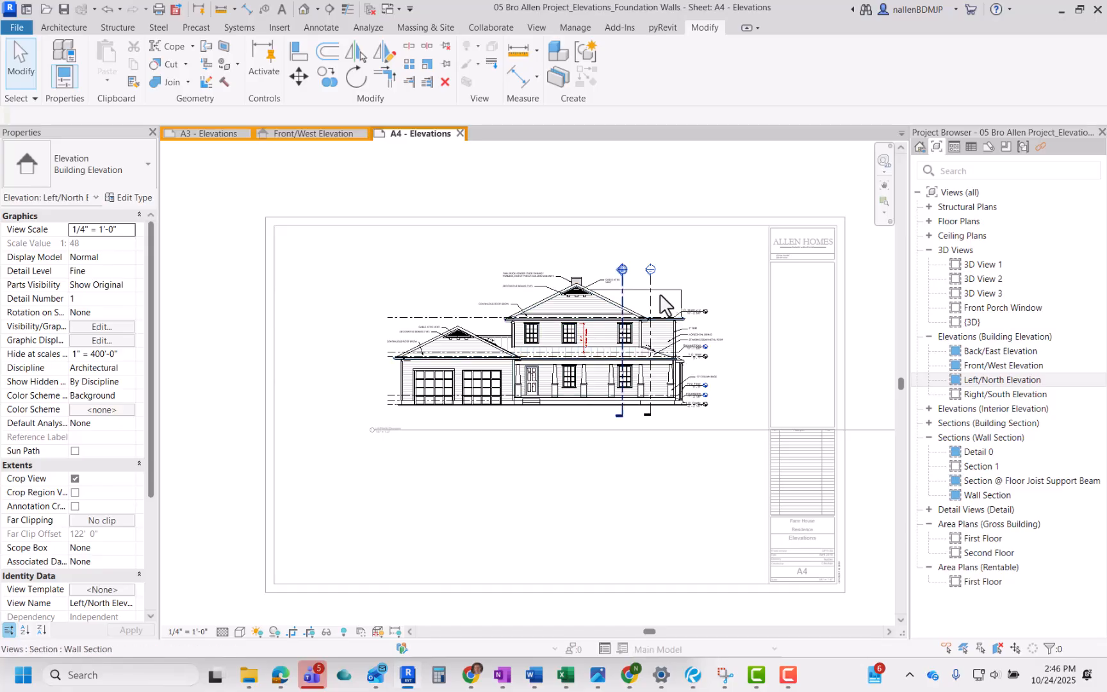
double_click(579, 193)
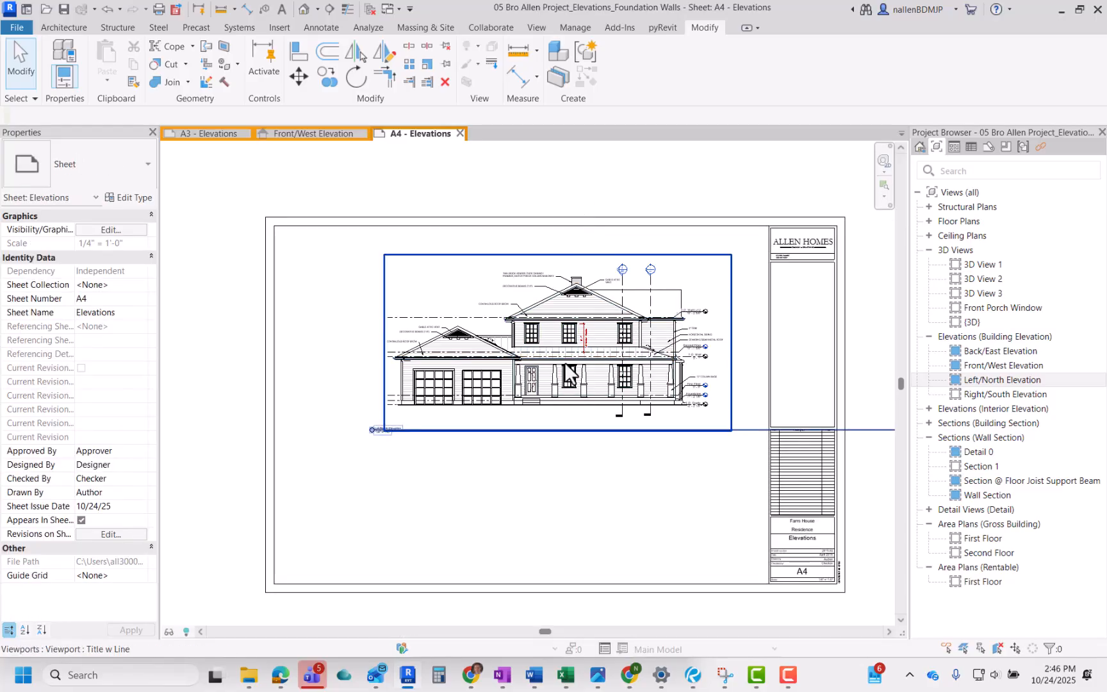